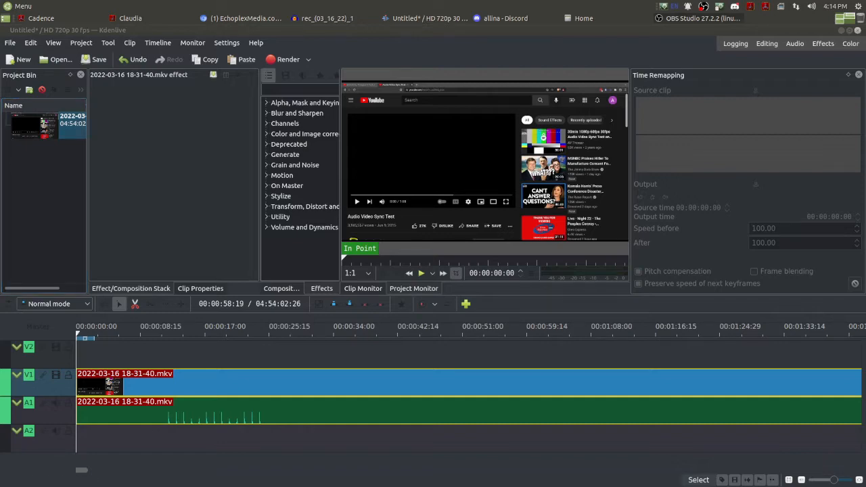
Step: Close the current Kdenlive project without saving it and launch Kdenlive again with an empty project
{"action": "left_click", "coordinate": [857, 31]}
{"action": "left_click", "coordinate": [430, 259]}
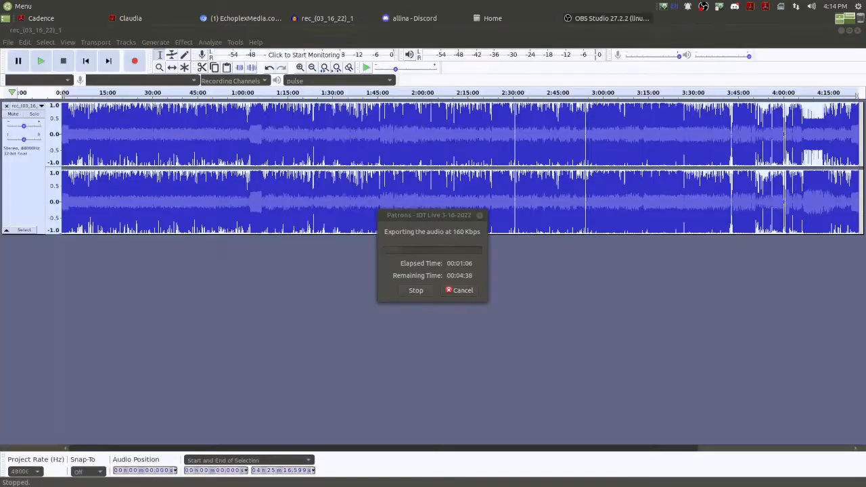
{"action": "left_click", "coordinate": [17, 6]}
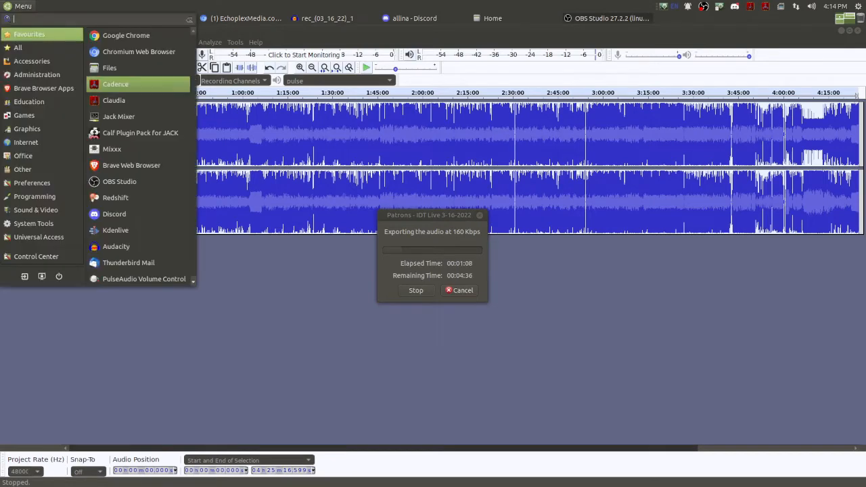
{"action": "left_click", "coordinate": [128, 231]}
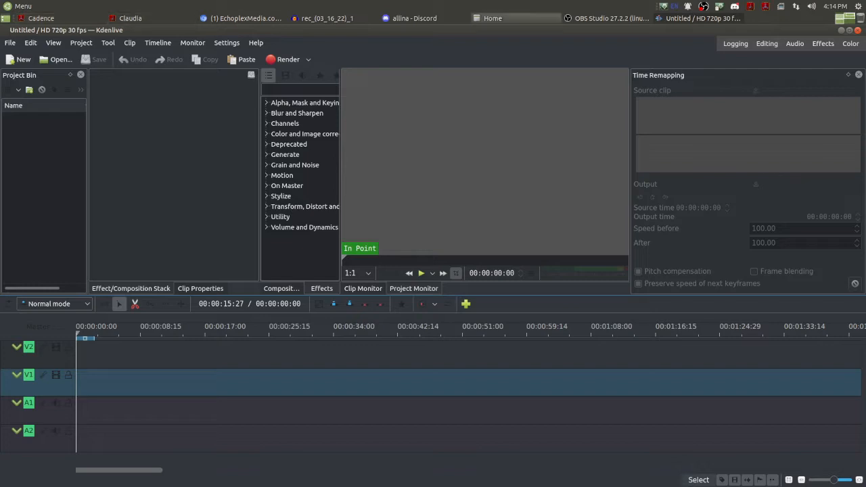
{"action": "left_click_drag", "start_coordinate": [865, 155], "coordinate": [49, 156]}
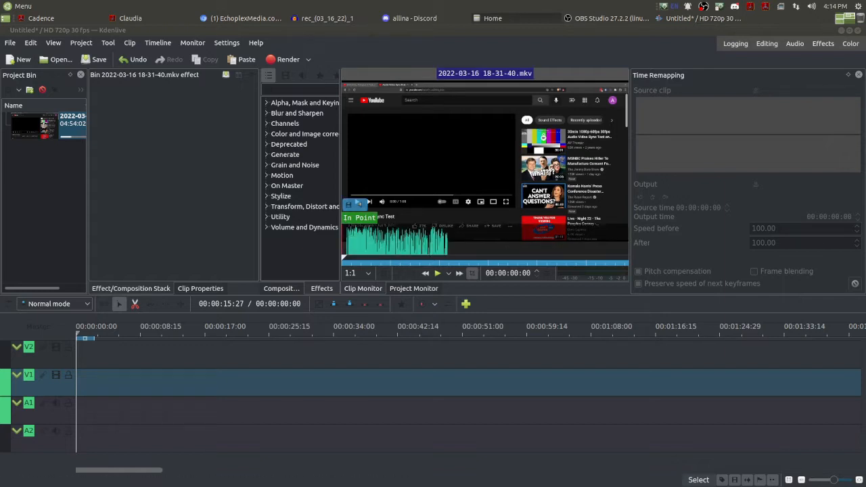
{"action": "left_click_drag", "start_coordinate": [40, 125], "coordinate": [108, 383]}
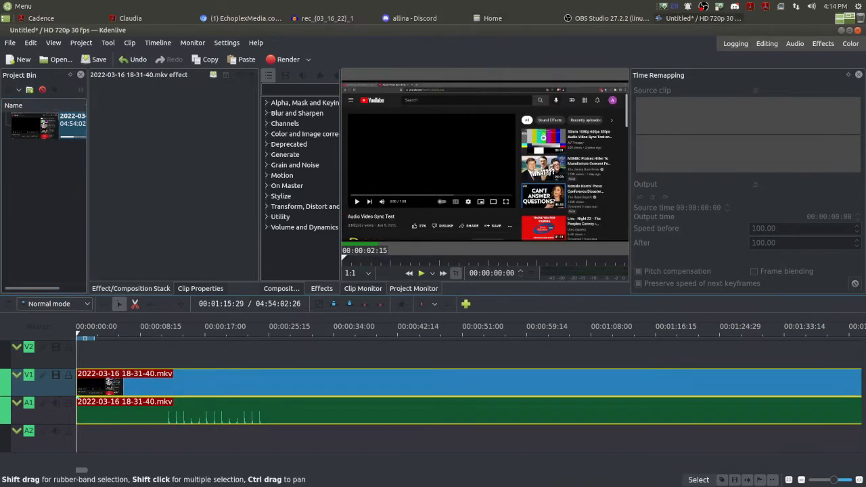
Step: Split the recording at 00:28:42:27 with the Razor tool, in the quiet gap before the show begins
{"action": "left_click_drag", "start_coordinate": [834, 480], "coordinate": [819, 479]}
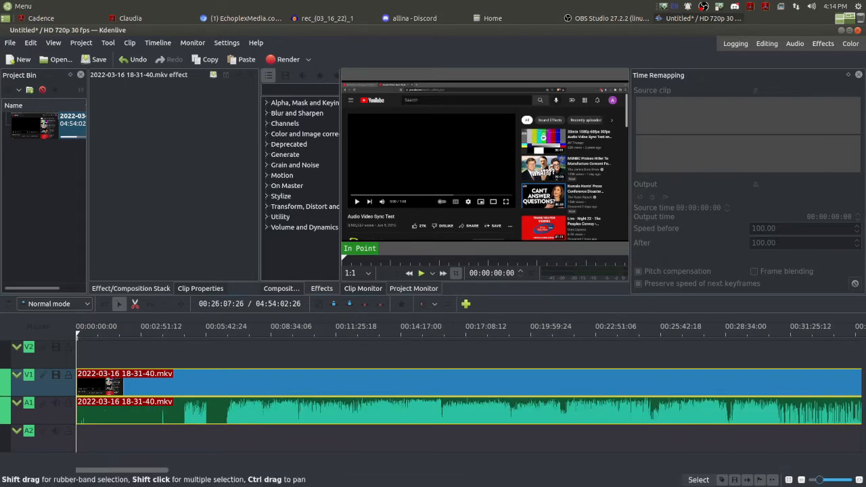
{"action": "left_click_drag", "start_coordinate": [684, 333], "coordinate": [728, 332]}
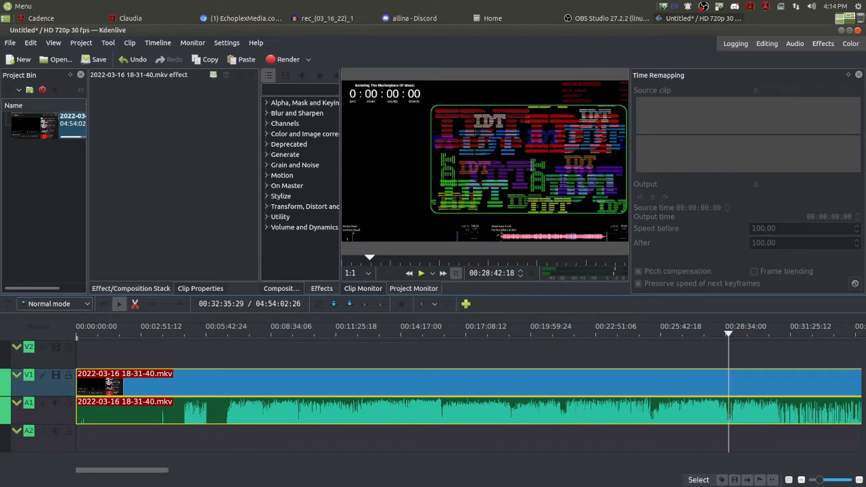
{"action": "left_click_drag", "start_coordinate": [819, 479], "coordinate": [837, 479]}
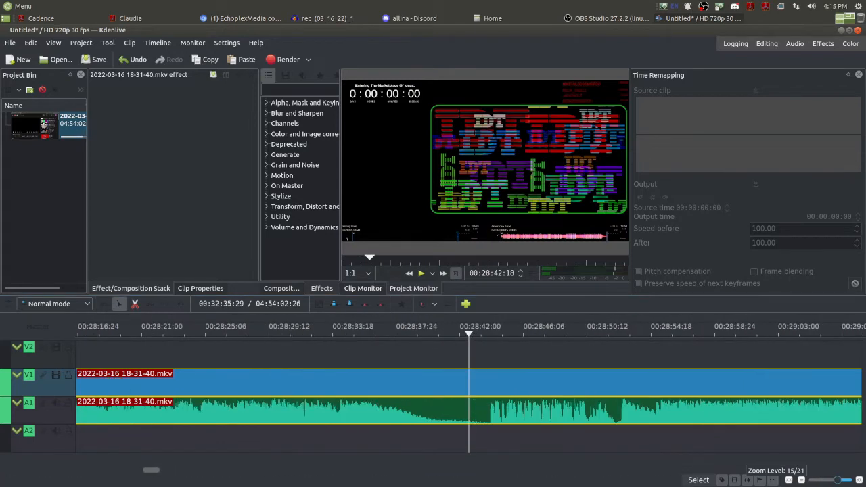
{"action": "left_click_drag", "start_coordinate": [452, 332], "coordinate": [473, 332]}
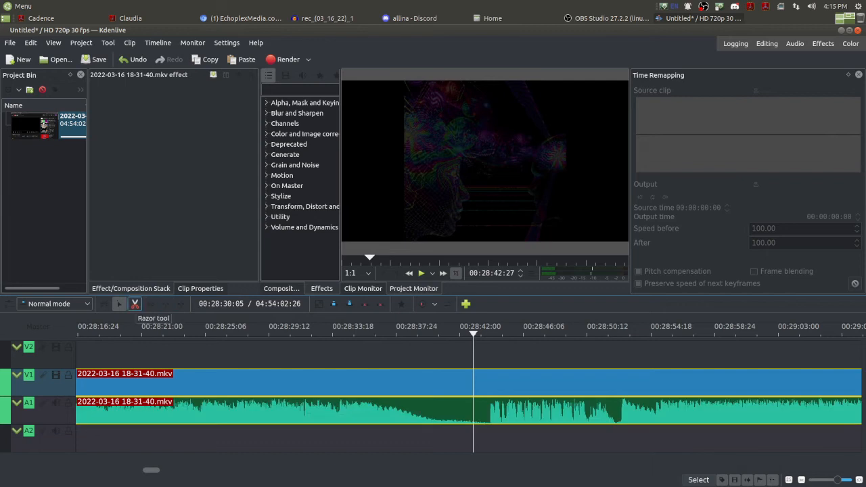
{"action": "left_click", "coordinate": [135, 304]}
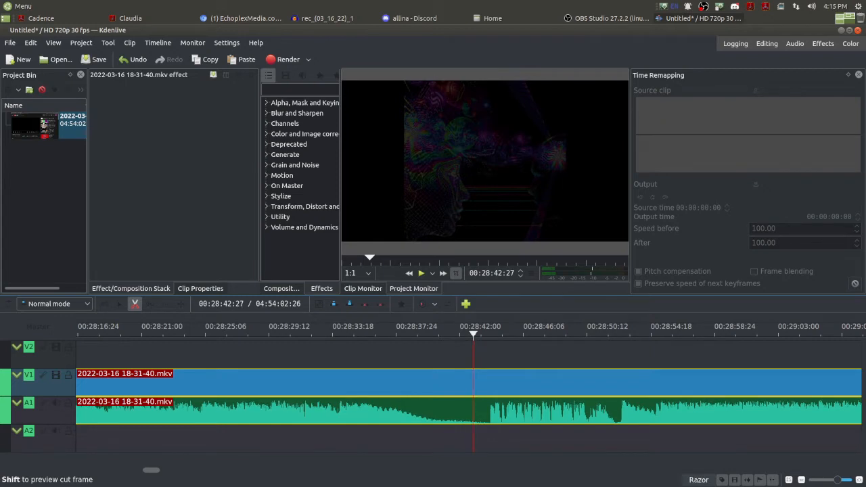
{"action": "left_click", "coordinate": [474, 384]}
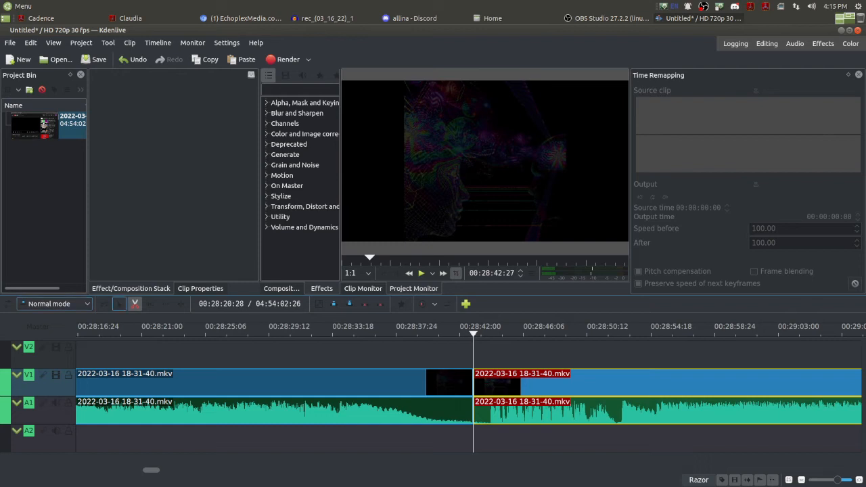
Step: Delete the part of the clip before the cut at 00:28:42:27
{"action": "left_click", "coordinate": [119, 304]}
{"action": "left_click", "coordinate": [388, 384]}
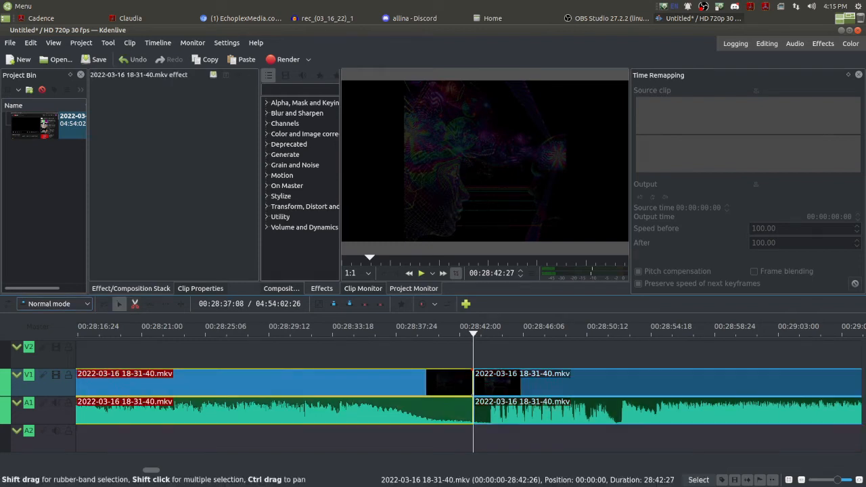
{"action": "key", "text": "Delete"}
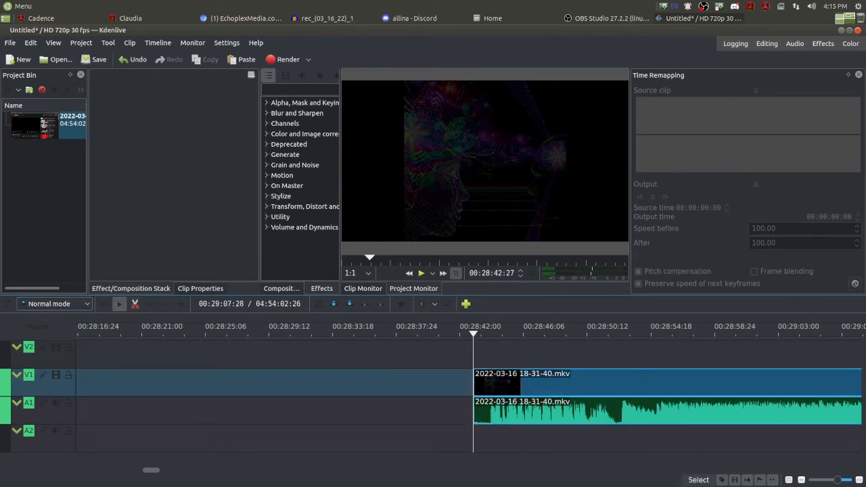
Step: Move the remaining clip to the start of the timeline and return the playhead to 00:00:00:00
{"action": "left_click_drag", "start_coordinate": [837, 479], "coordinate": [811, 480]}
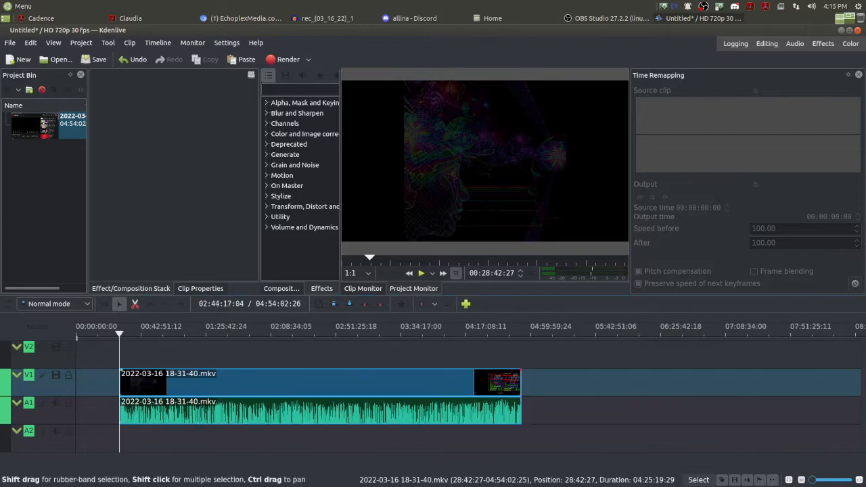
{"action": "left_click_drag", "start_coordinate": [325, 383], "coordinate": [122, 383]}
{"action": "key", "text": "Home"}
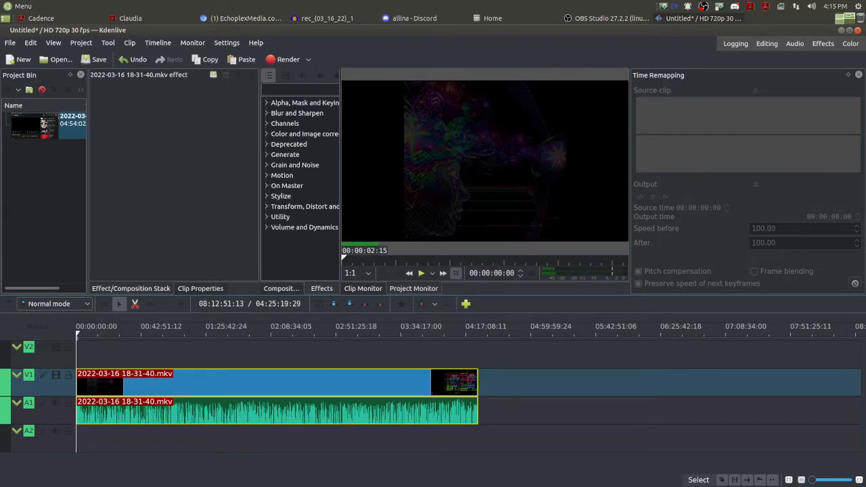
Step: Split the clip at 01:06:36:23, where the long loud music section fades out, and delete everything after the cut
{"action": "left_click_drag", "start_coordinate": [812, 479], "coordinate": [833, 480]}
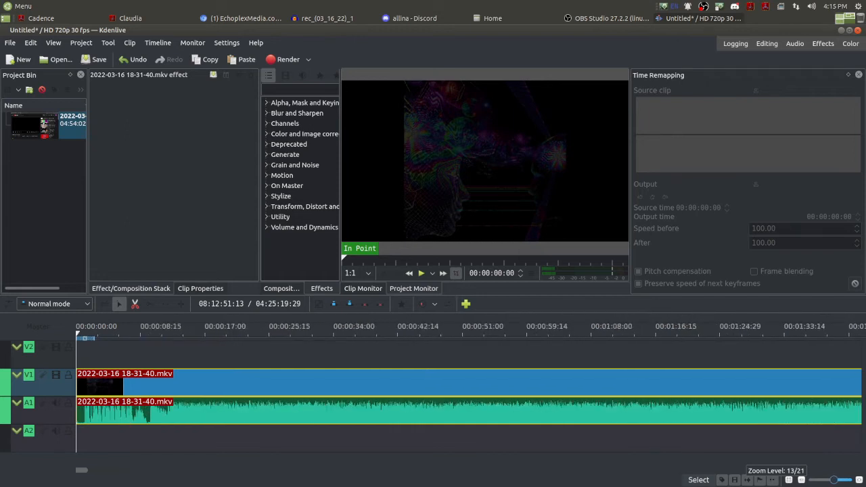
{"action": "left_click_drag", "start_coordinate": [483, 331], "coordinate": [828, 331]}
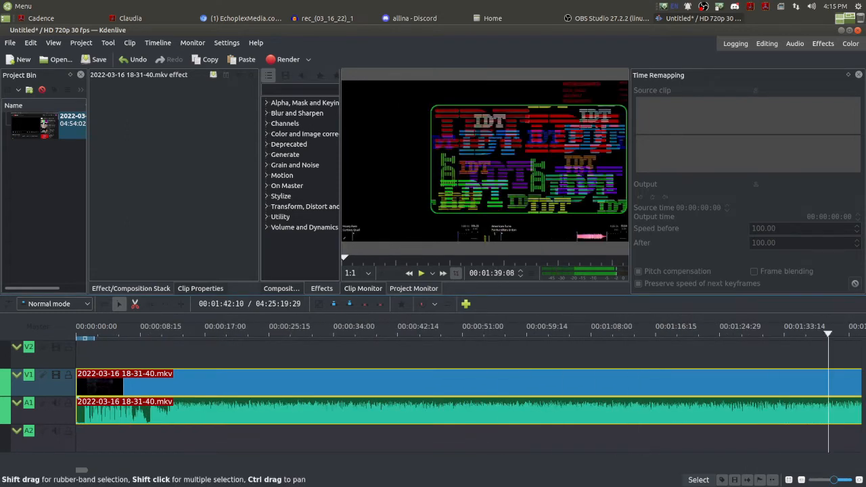
{"action": "left_click_drag", "start_coordinate": [834, 479], "coordinate": [815, 480]}
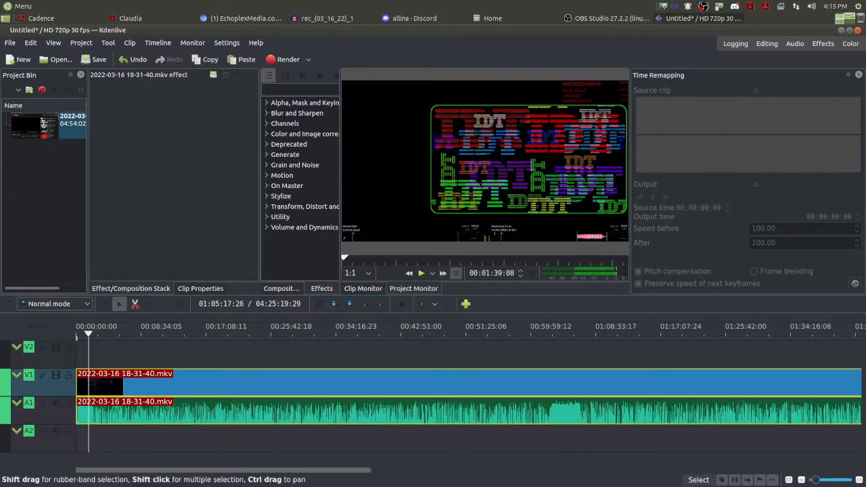
{"action": "left_click_drag", "start_coordinate": [542, 333], "coordinate": [574, 332]}
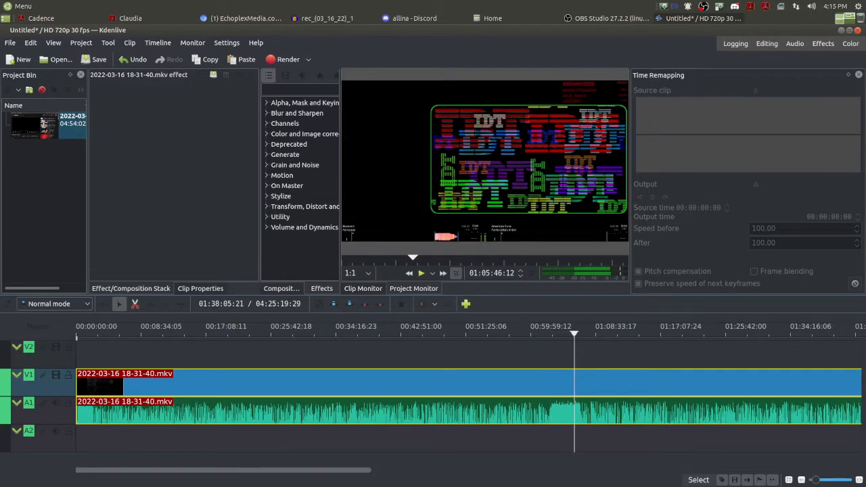
{"action": "left_click_drag", "start_coordinate": [816, 480], "coordinate": [826, 479]}
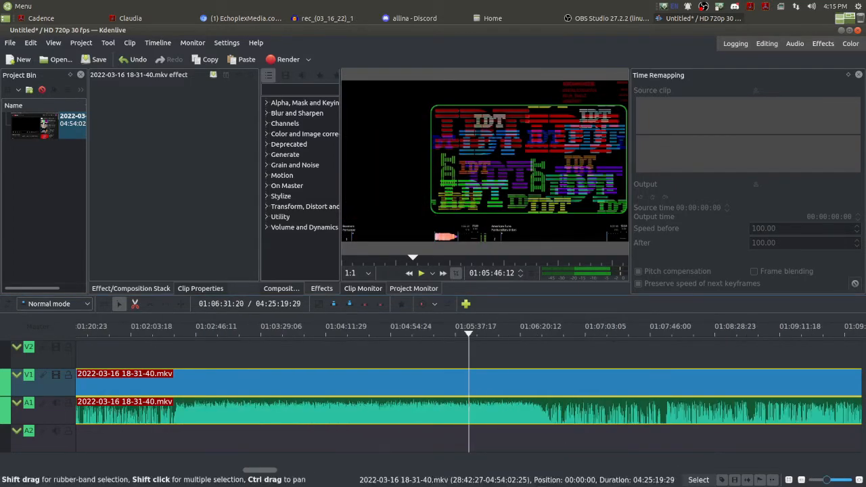
{"action": "left_click_drag", "start_coordinate": [497, 332], "coordinate": [543, 332]}
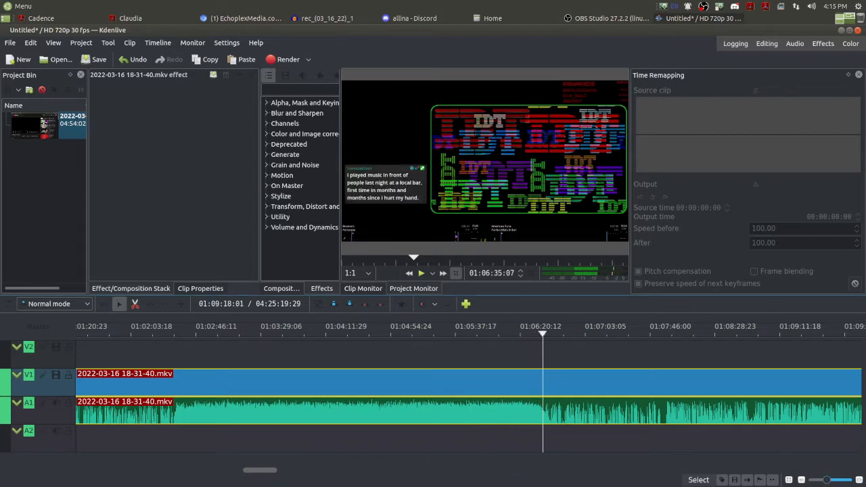
{"action": "left_click_drag", "start_coordinate": [826, 479], "coordinate": [834, 480]}
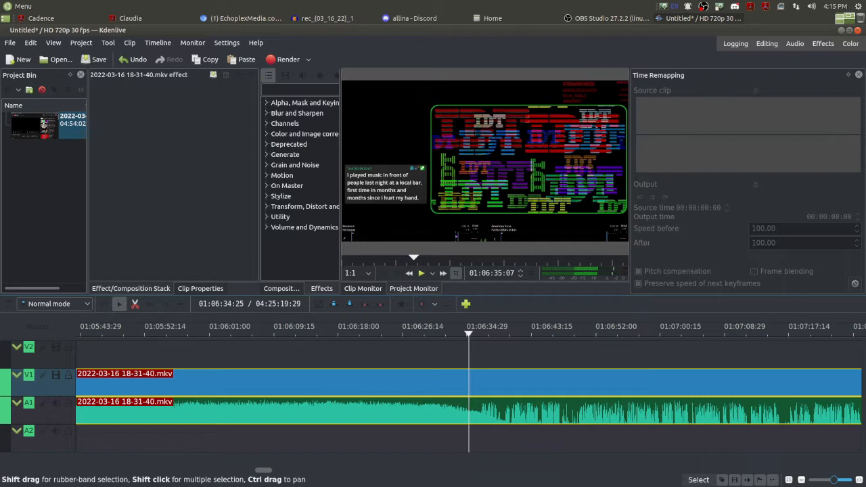
{"action": "left_click_drag", "start_coordinate": [468, 332], "coordinate": [480, 332]}
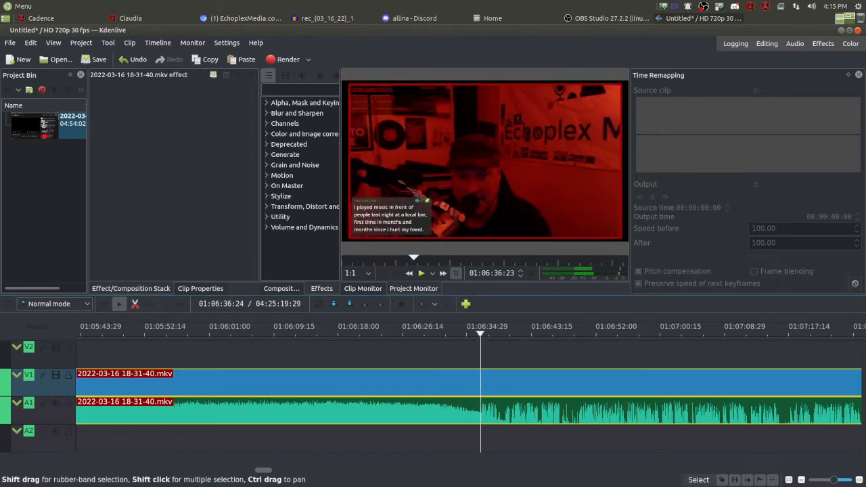
{"action": "key", "text": "x"}
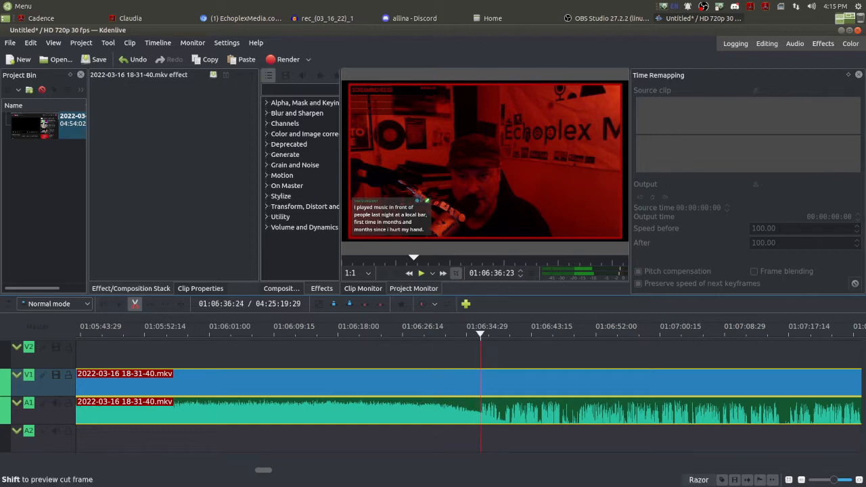
{"action": "left_click", "coordinate": [480, 382]}
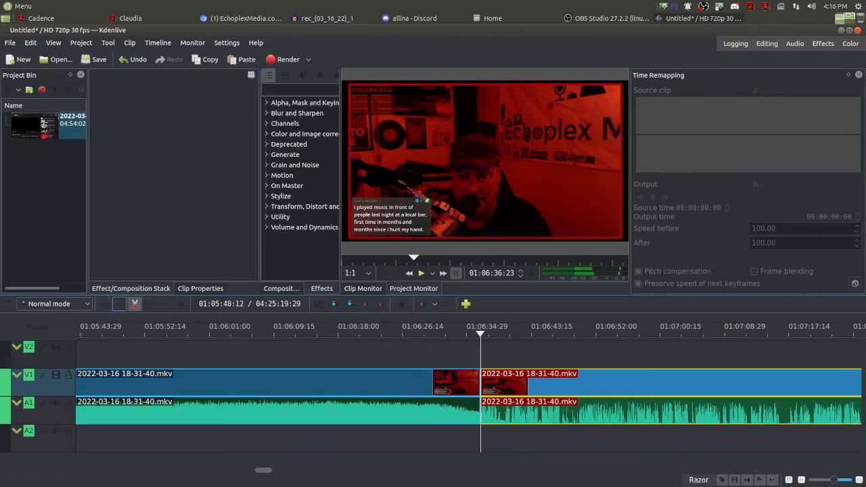
{"action": "key", "text": "s"}
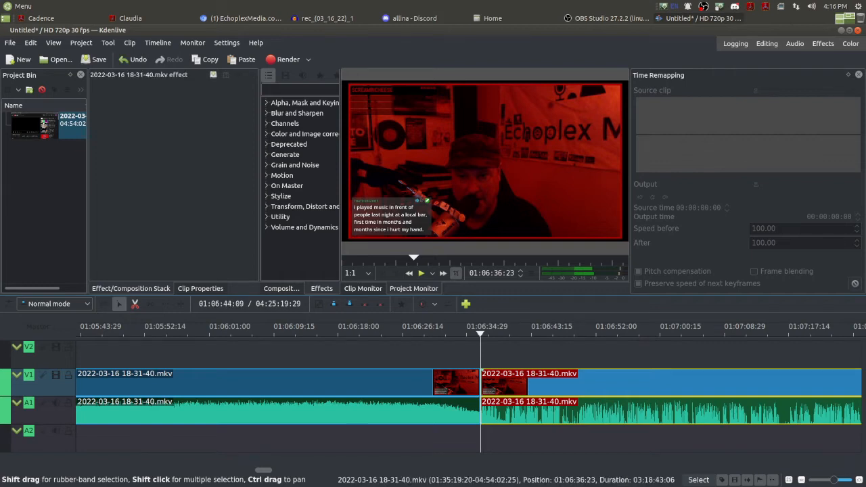
{"action": "key", "text": "Delete"}
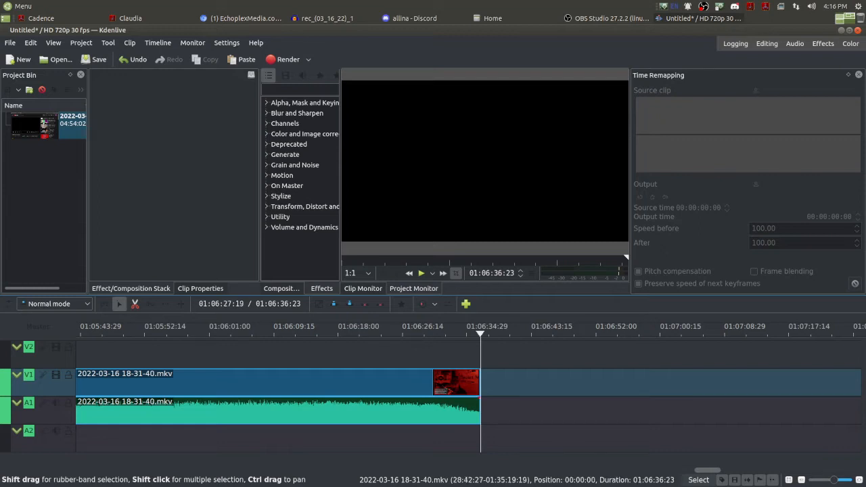
Step: Render the full project to untitled.wav in Documents using the audio-only WAV format
{"action": "left_click", "coordinate": [284, 60]}
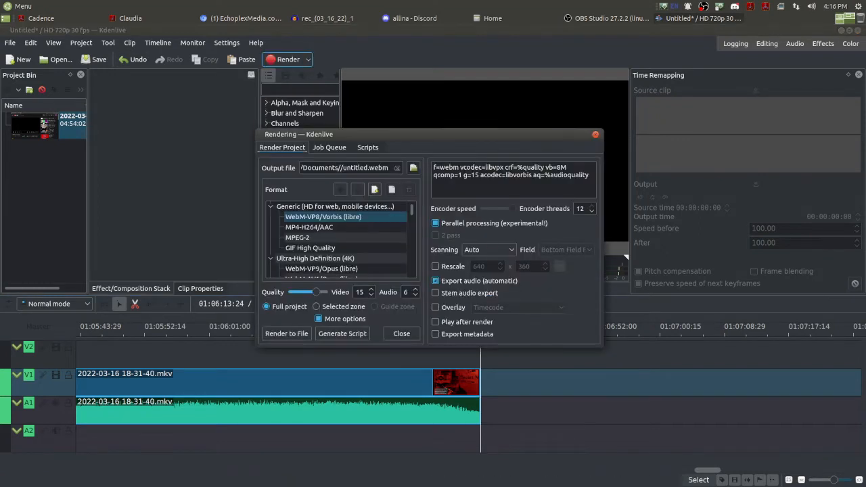
{"action": "scroll", "coordinate": [338, 240], "scroll_direction": "down", "scroll_amount": 6}
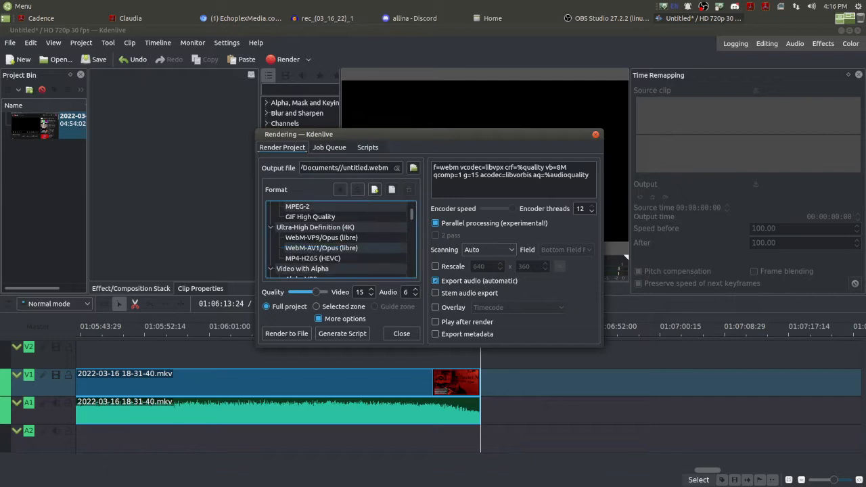
{"action": "scroll", "coordinate": [338, 240], "scroll_direction": "down", "scroll_amount": 6}
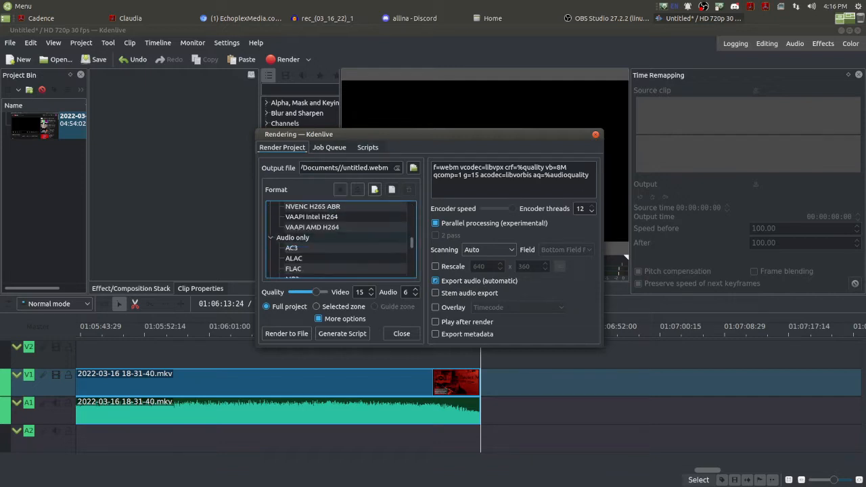
{"action": "left_click", "coordinate": [293, 268]}
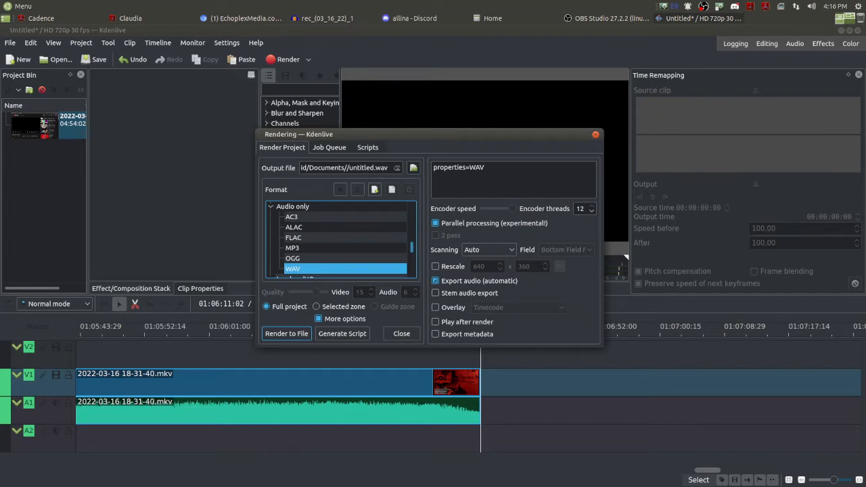
{"action": "left_click", "coordinate": [286, 334]}
{"action": "left_click", "coordinate": [512, 248]}
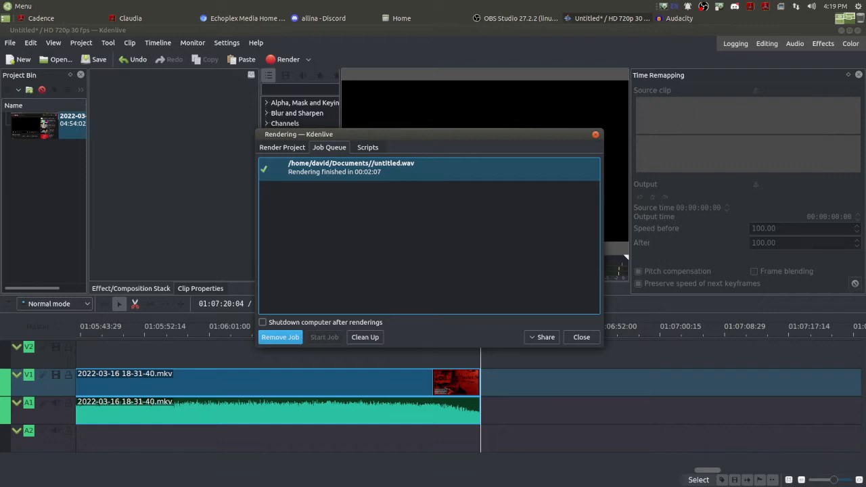
Step: Import untitled.wav from the Documents folder into Audacity and briefly play it from about the 12-minute mark
{"action": "left_click", "coordinate": [425, 18]}
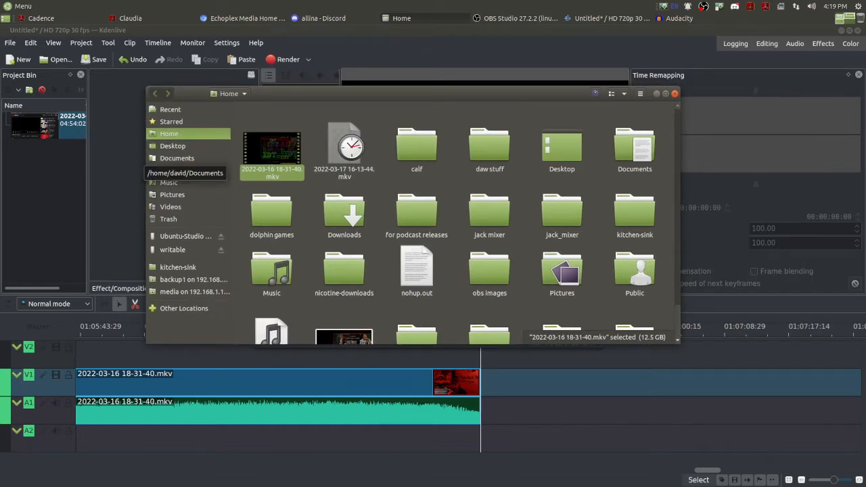
{"action": "left_click", "coordinate": [176, 158]}
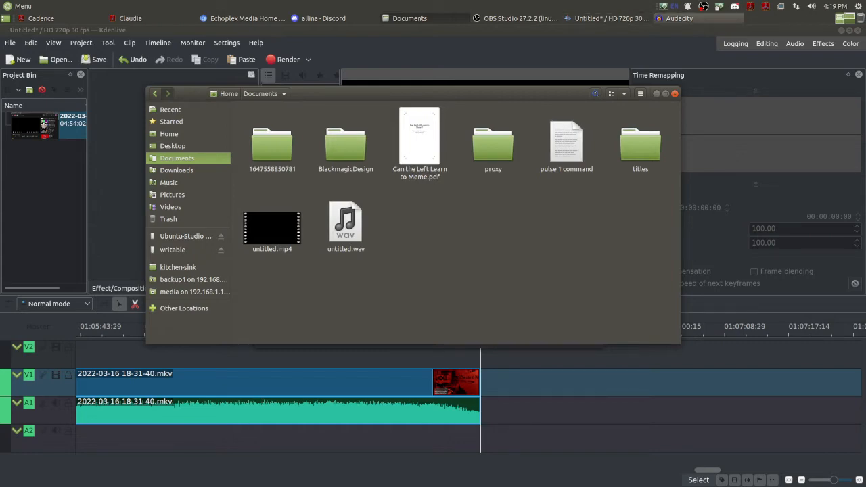
{"action": "left_click", "coordinate": [679, 19]}
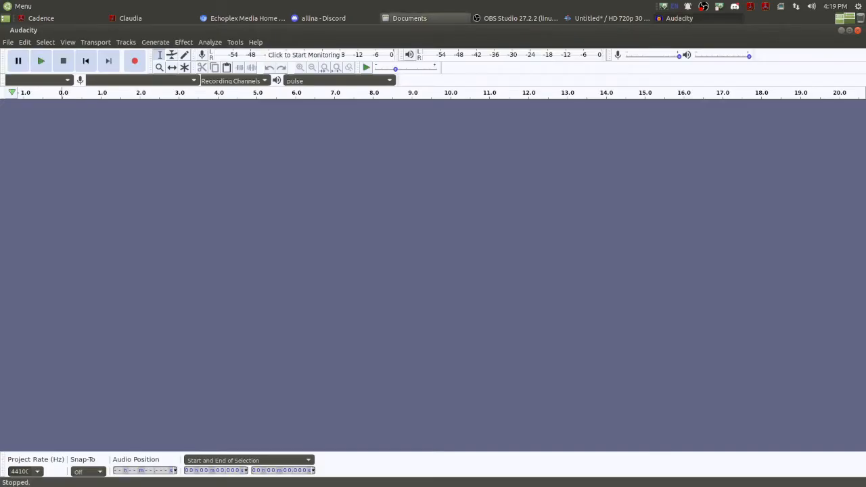
{"action": "left_click", "coordinate": [410, 18]}
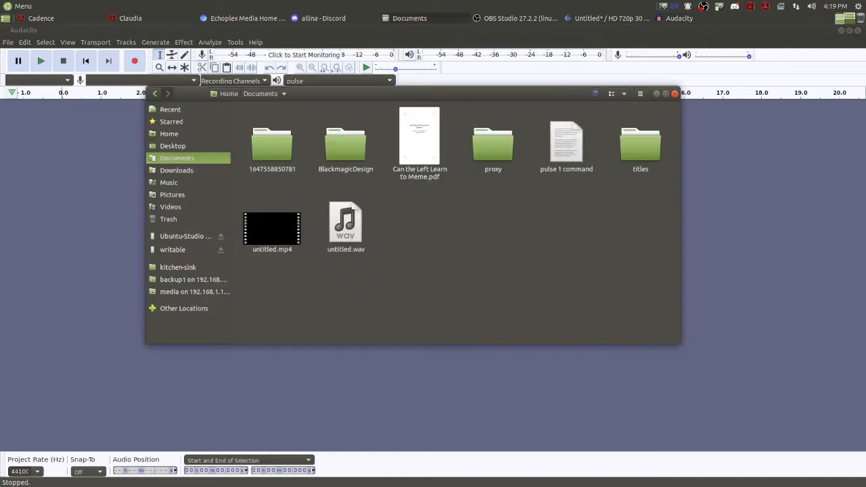
{"action": "left_click", "coordinate": [346, 224]}
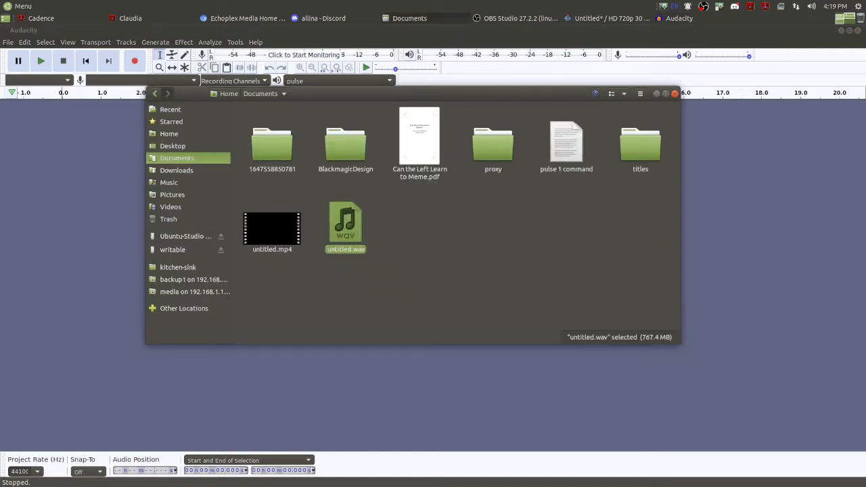
{"action": "left_click_drag", "start_coordinate": [346, 224], "coordinate": [733, 257]}
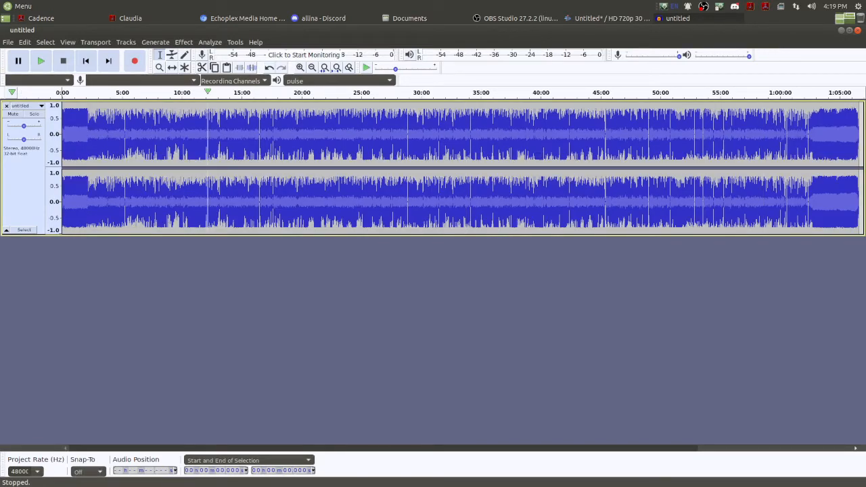
{"action": "left_click", "coordinate": [205, 92]}
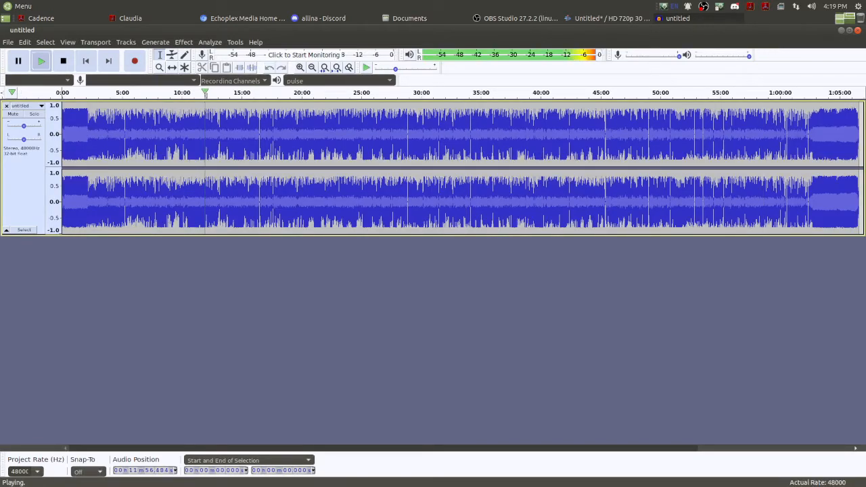
{"action": "left_click", "coordinate": [63, 61]}
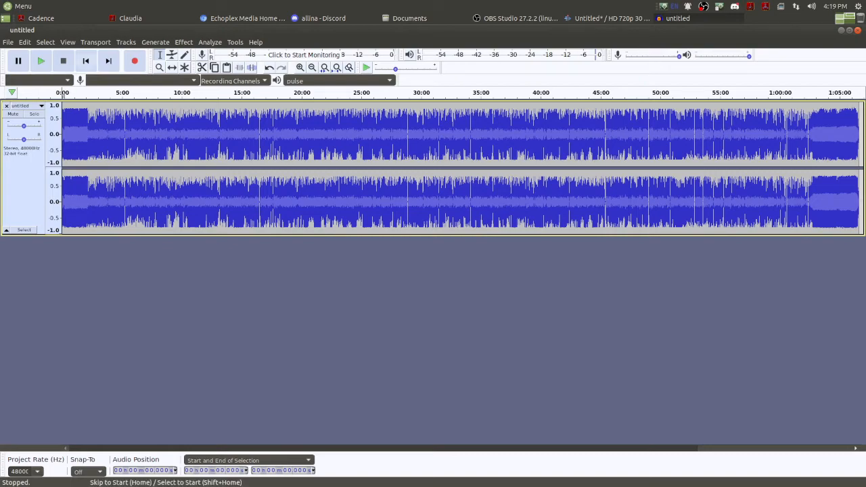
Step: Normalize the silent lead-in from 0 to about 1.065 s to a peak amplitude of -99 dB
{"action": "scroll", "coordinate": [64, 136], "scroll_direction": "up", "scroll_amount": 9}
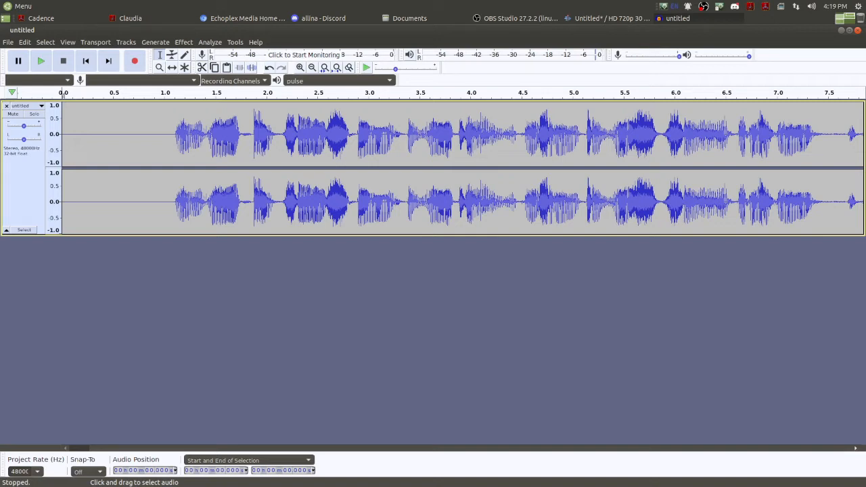
{"action": "left_click_drag", "start_coordinate": [63, 135], "coordinate": [171, 135]}
{"action": "left_click", "coordinate": [183, 42]}
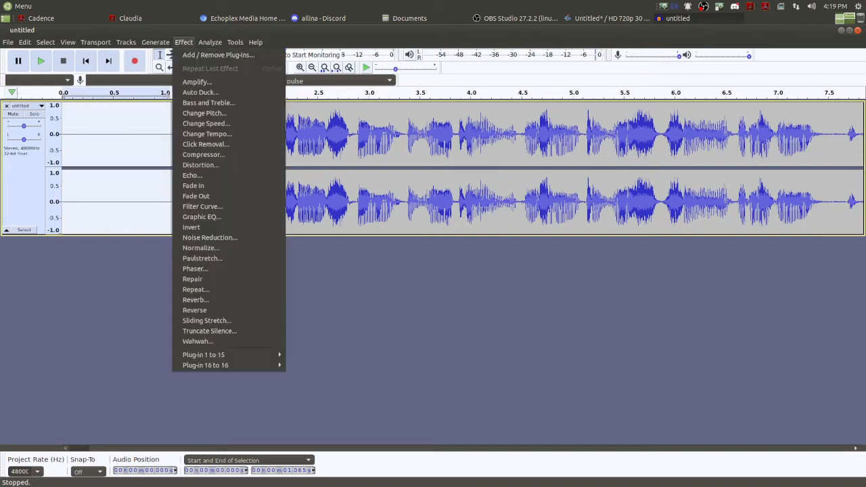
{"action": "left_click", "coordinate": [201, 247]}
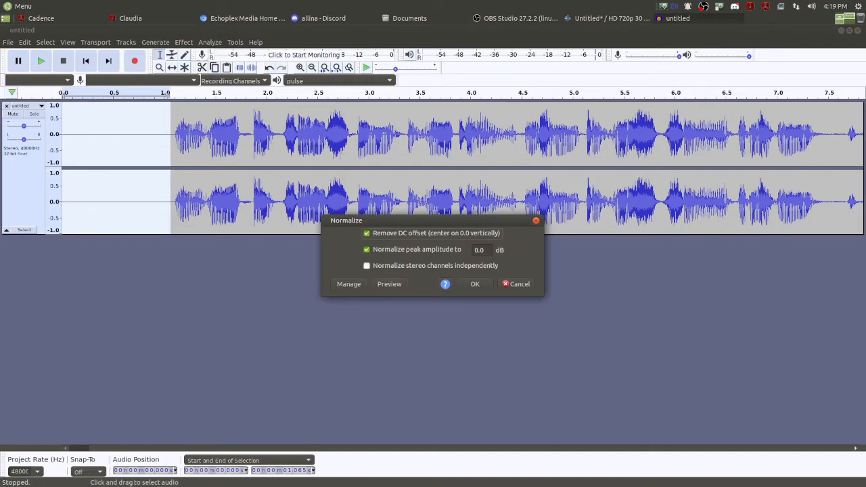
{"action": "left_click_drag", "start_coordinate": [485, 250], "coordinate": [473, 250]}
{"action": "type", "text": "-60"}
{"action": "left_click", "coordinate": [475, 284]}
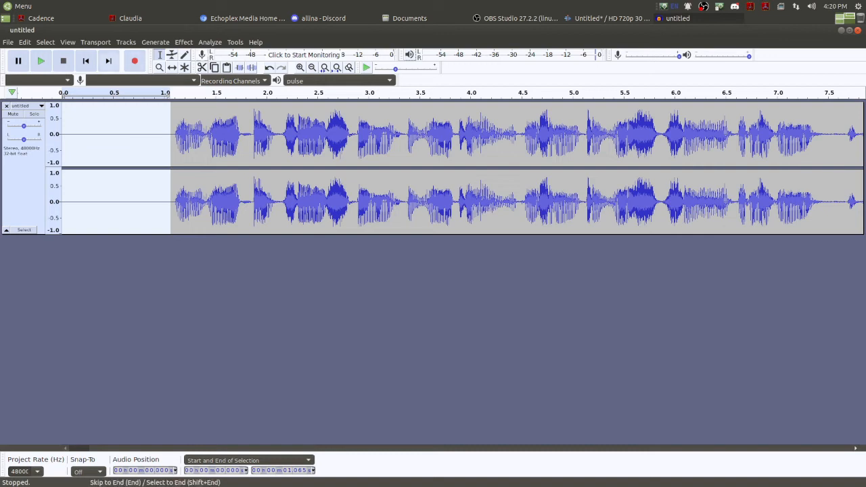
Step: Apply a Fade Out to the closing music from about 1:06:34.059 to the end of the track
{"action": "left_click", "coordinate": [108, 61]}
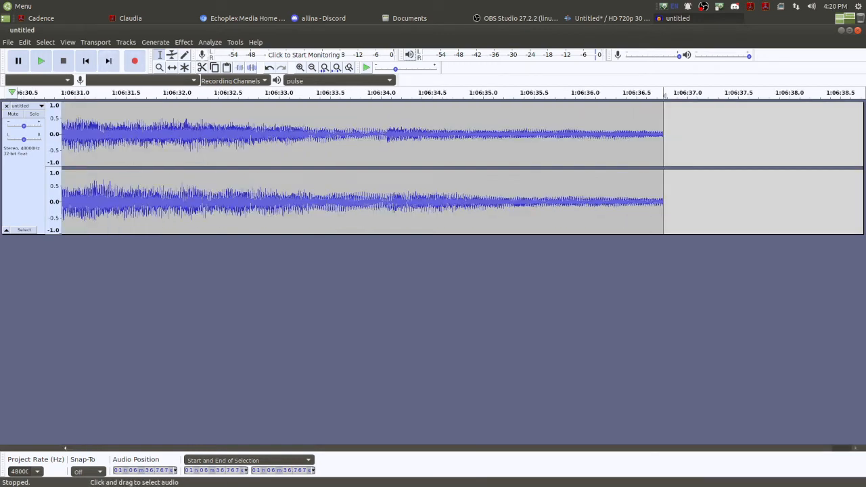
{"action": "left_click_drag", "start_coordinate": [387, 149], "coordinate": [663, 149]}
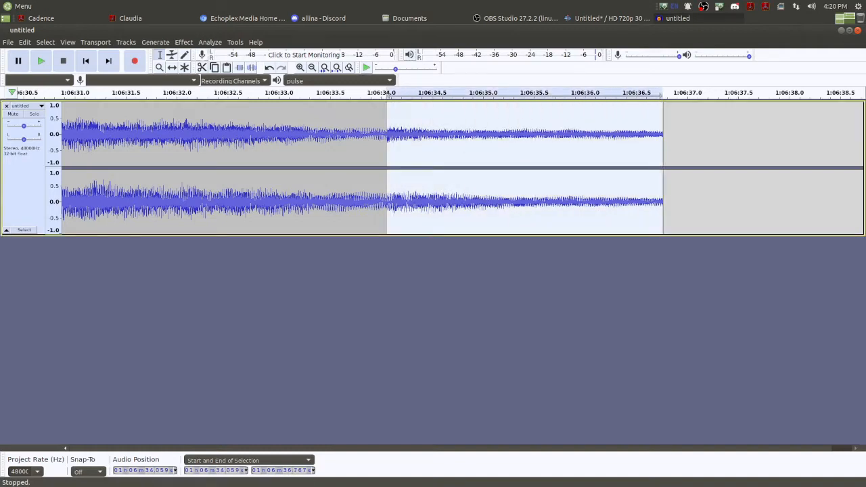
{"action": "left_click", "coordinate": [183, 42]}
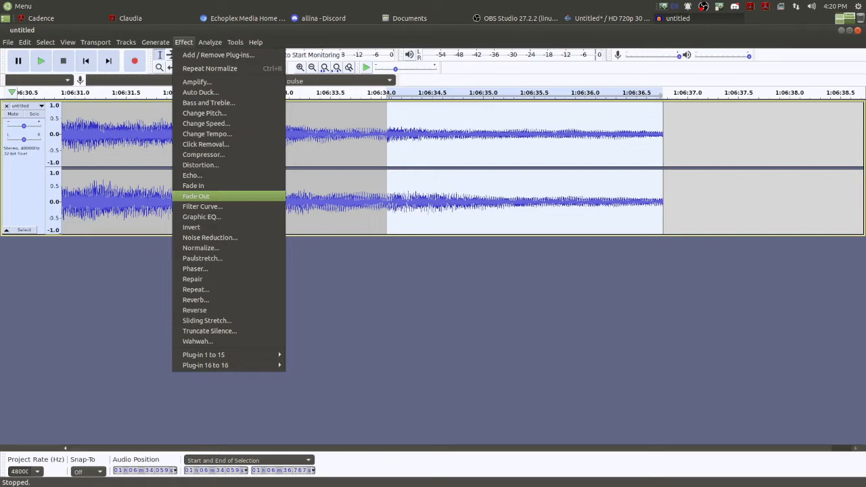
{"action": "left_click", "coordinate": [196, 195]}
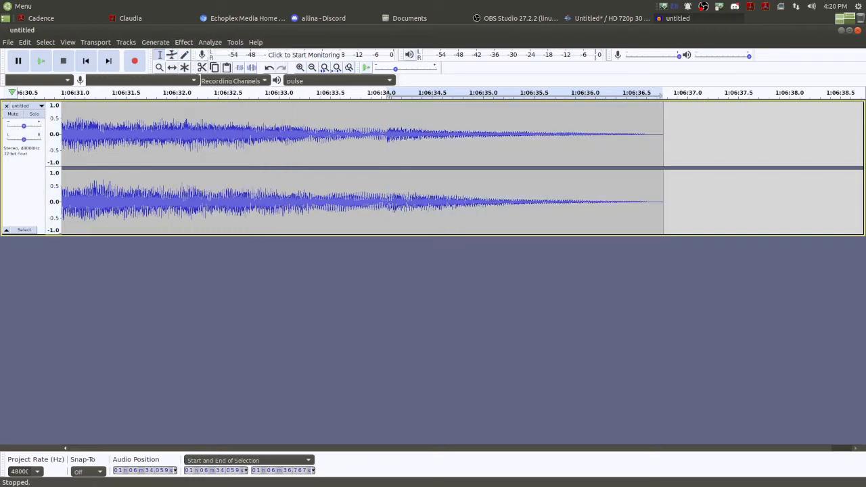
Step: Normalize the entire track to a peak amplitude of 0 dB
{"action": "key", "text": "ctrl+f"}
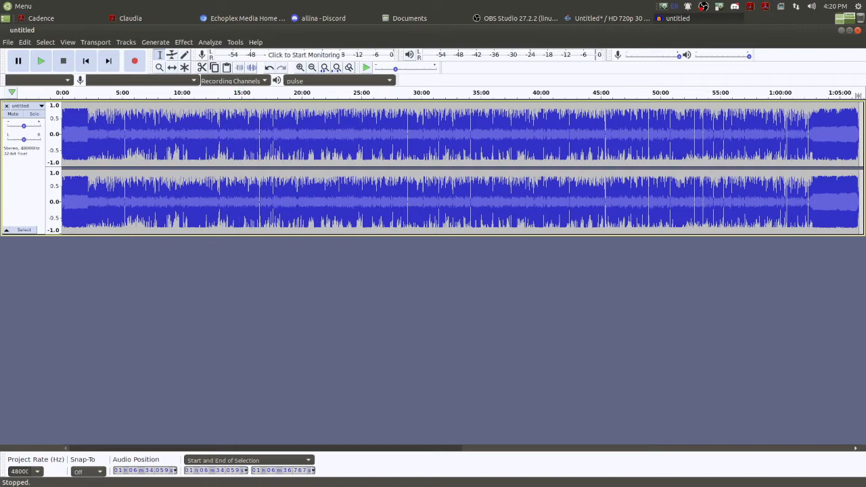
{"action": "left_click", "coordinate": [183, 41]}
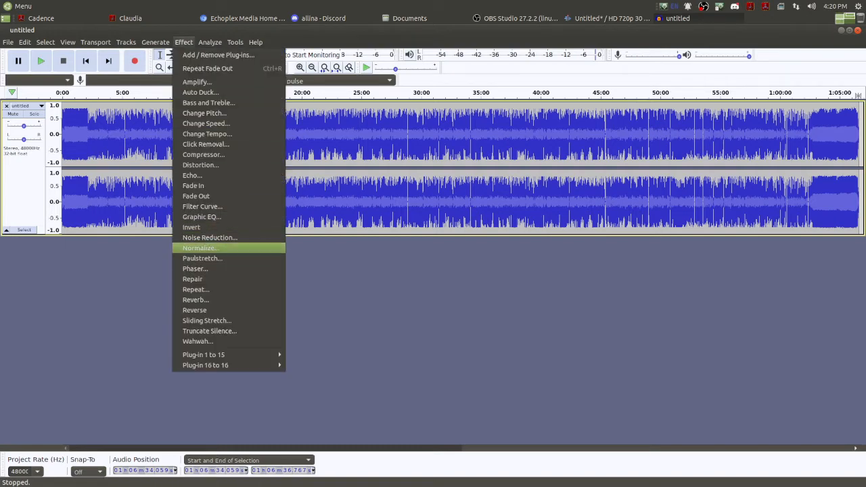
{"action": "left_click", "coordinate": [203, 248]}
{"action": "double_click", "coordinate": [481, 250]}
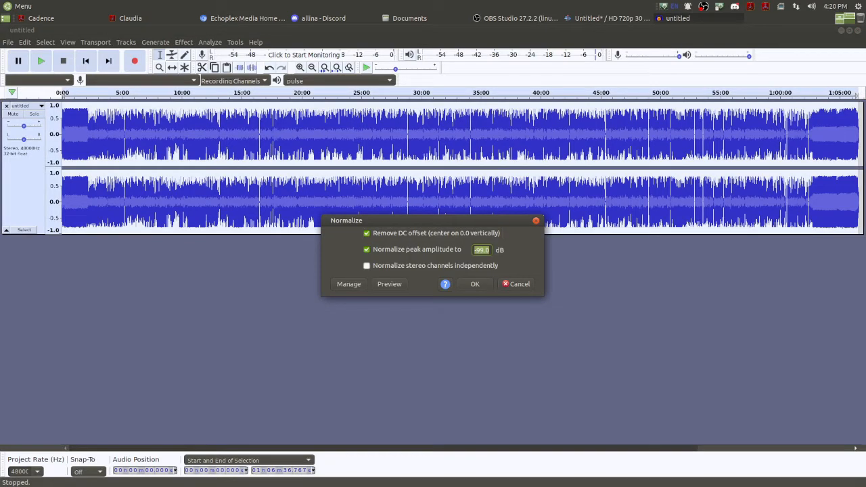
{"action": "type", "text": "0"}
{"action": "key", "text": "Return"}
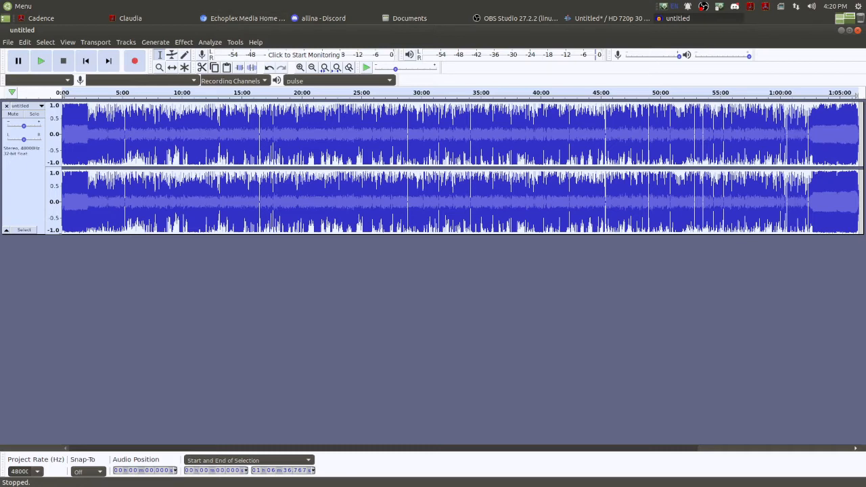
Step: Apply the Limiter to the whole track as a Soft Limit at -0.1 dB
{"action": "left_click", "coordinate": [183, 42]}
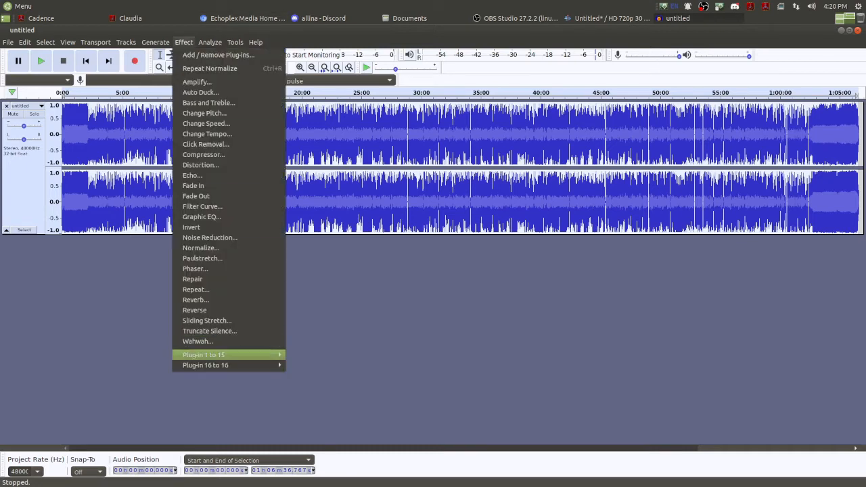
{"action": "mouse_move", "coordinate": [203, 355]}
{"action": "left_click", "coordinate": [308, 398]}
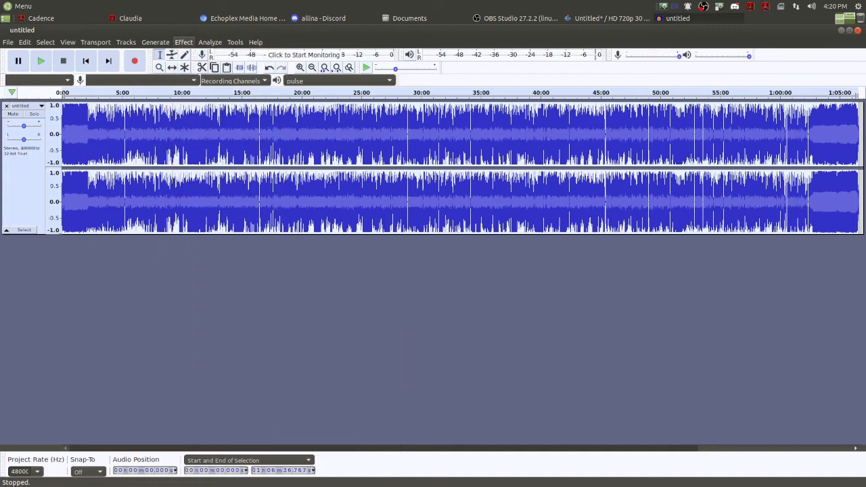
{"action": "double_click", "coordinate": [403, 260]}
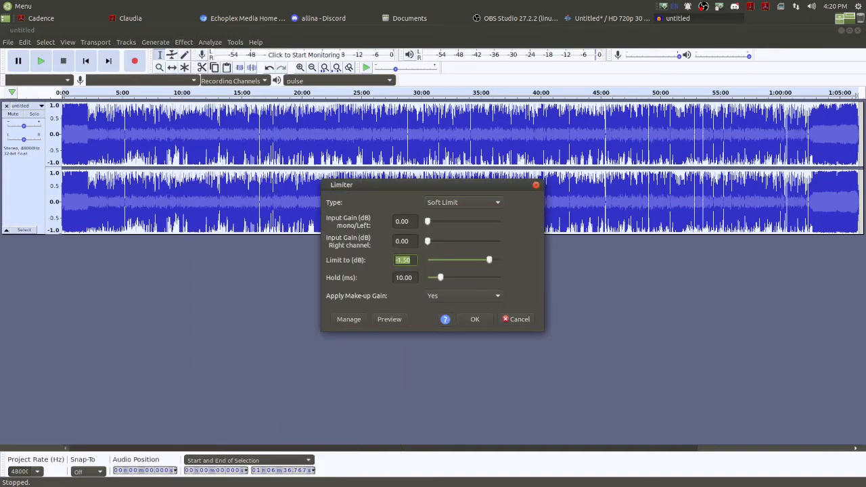
{"action": "type", "text": "-0.1"}
{"action": "key", "text": "Return"}
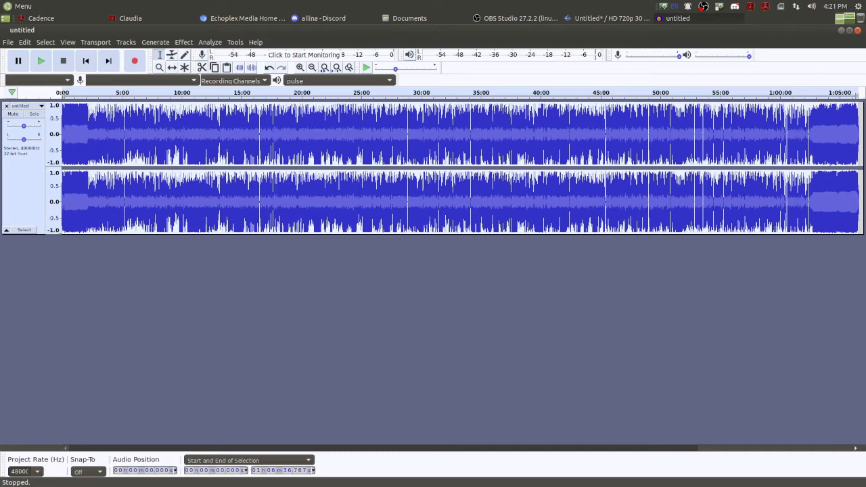
Step: Export the track as untitled.wav to the Desktop, replacing the existing file and clearing all metadata tags
{"action": "left_click", "coordinate": [8, 41]}
{"action": "mouse_move", "coordinate": [21, 113]}
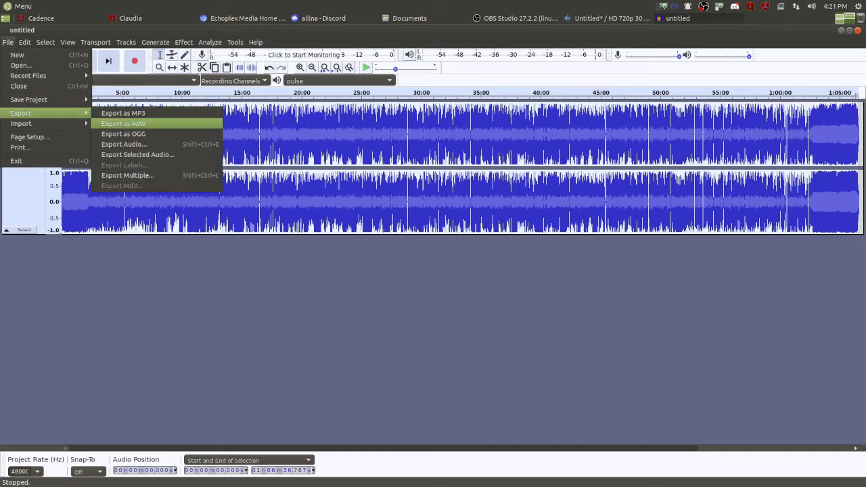
{"action": "left_click", "coordinate": [123, 123]}
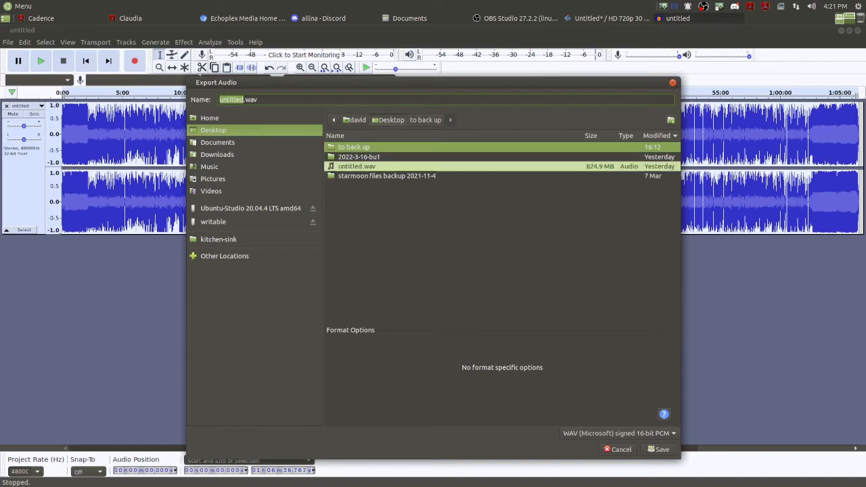
{"action": "key", "text": "Return"}
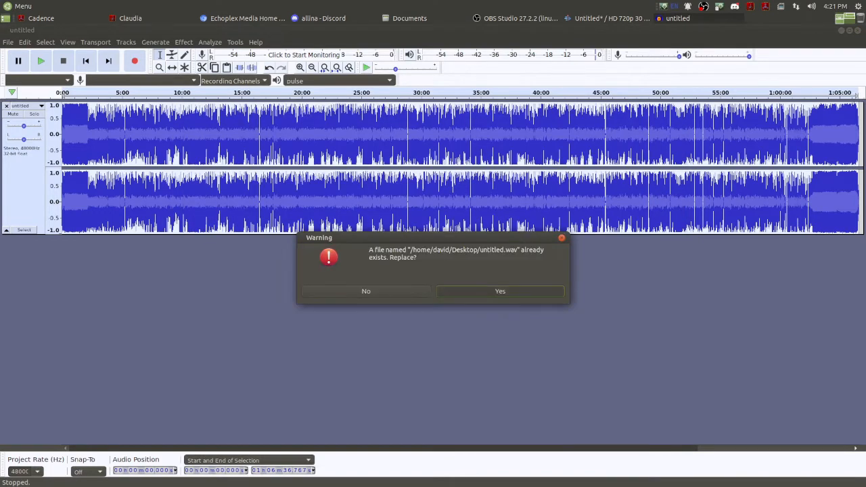
{"action": "key", "text": "Return"}
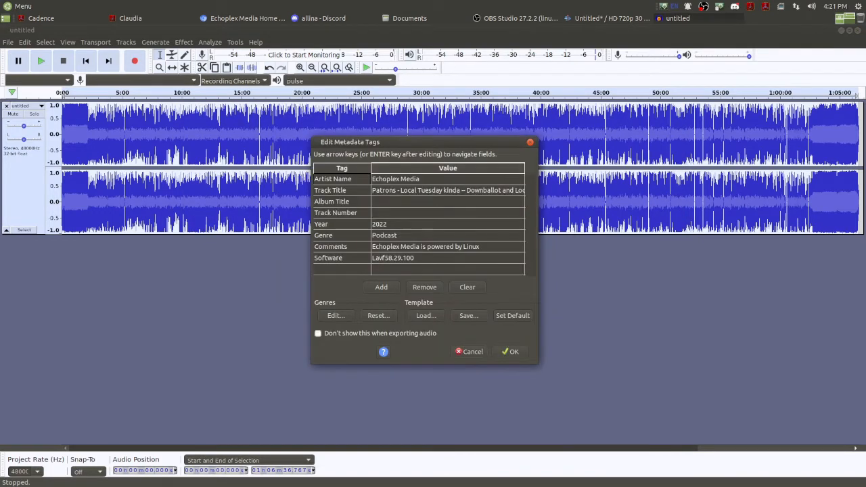
{"action": "left_click", "coordinate": [466, 287]}
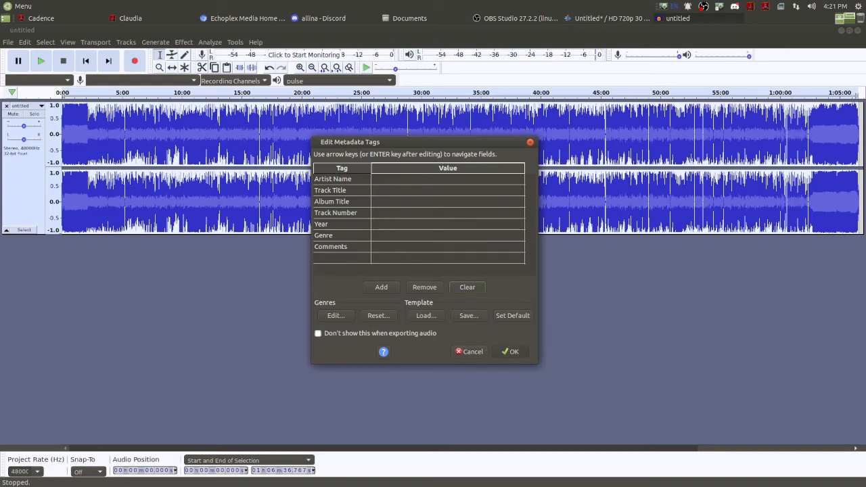
{"action": "key", "text": "Return"}
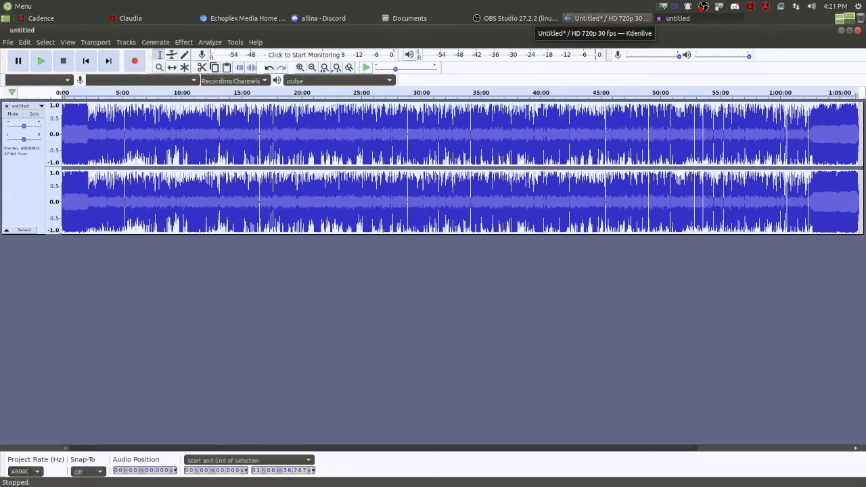
Step: Switch to Kdenlive and ungroup the clip's video and audio at the start of the timeline
{"action": "left_click", "coordinate": [609, 18]}
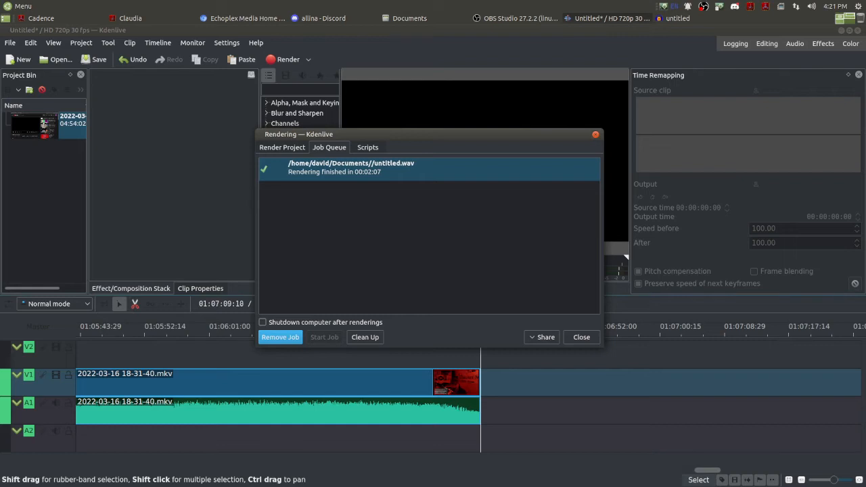
{"action": "left_click_drag", "start_coordinate": [707, 470], "coordinate": [82, 470]}
{"action": "right_click", "coordinate": [266, 415]}
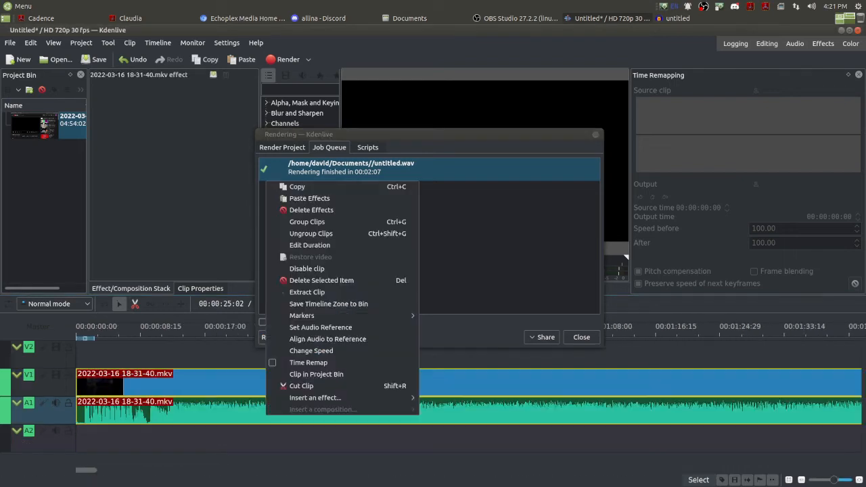
{"action": "left_click", "coordinate": [233, 389]}
{"action": "left_click", "coordinate": [233, 386]}
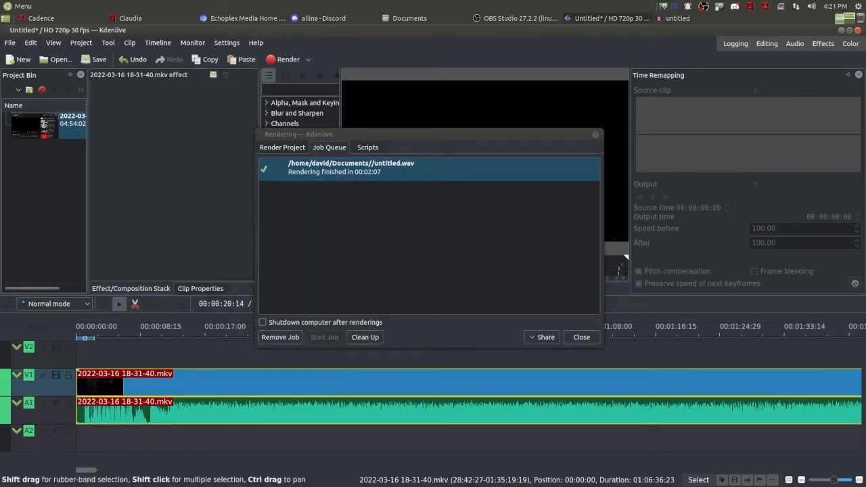
{"action": "mouse_move", "coordinate": [238, 410]}
{"action": "left_mouse_down"}
{"action": "mouse_move", "coordinate": [236, 438]}
{"action": "mouse_move", "coordinate": [237, 407]}
{"action": "left_mouse_up"}
{"action": "right_click", "coordinate": [237, 406]}
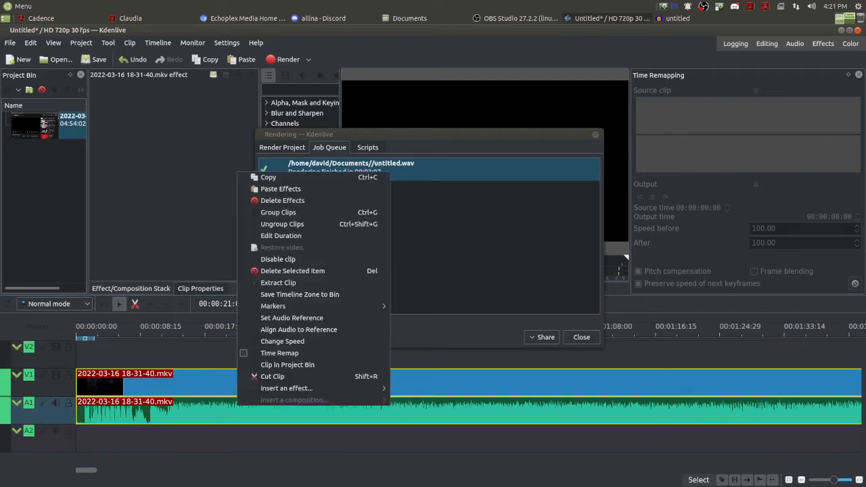
{"action": "left_click", "coordinate": [282, 224]}
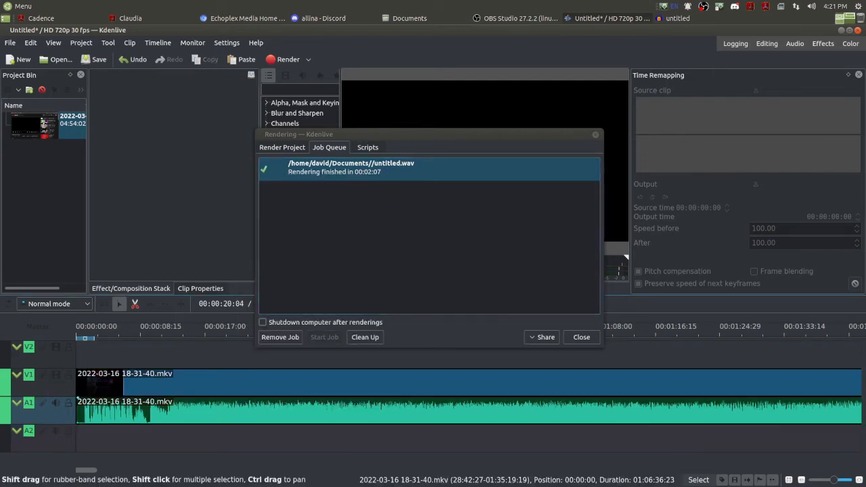
Step: Delete the livestream clip's original audio from track A1 and add untitled.wav from the Desktop folder to the project bin
{"action": "left_click_drag", "start_coordinate": [227, 410], "coordinate": [156, 411]}
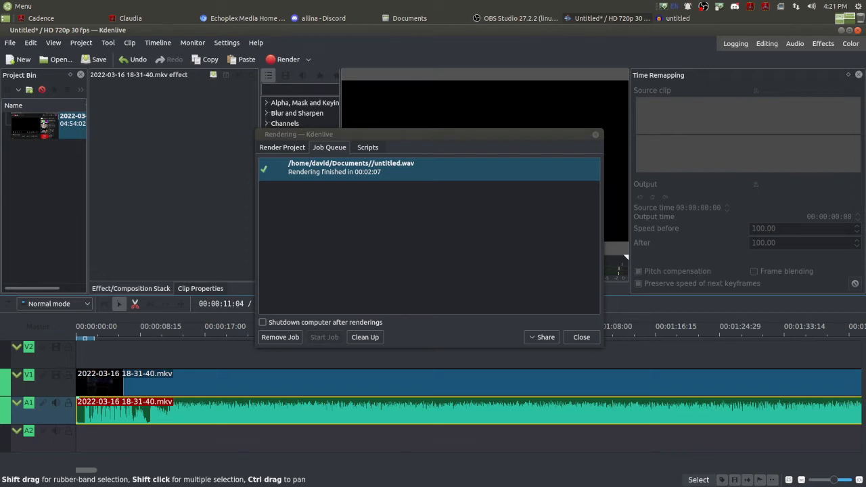
{"action": "key", "text": "Delete"}
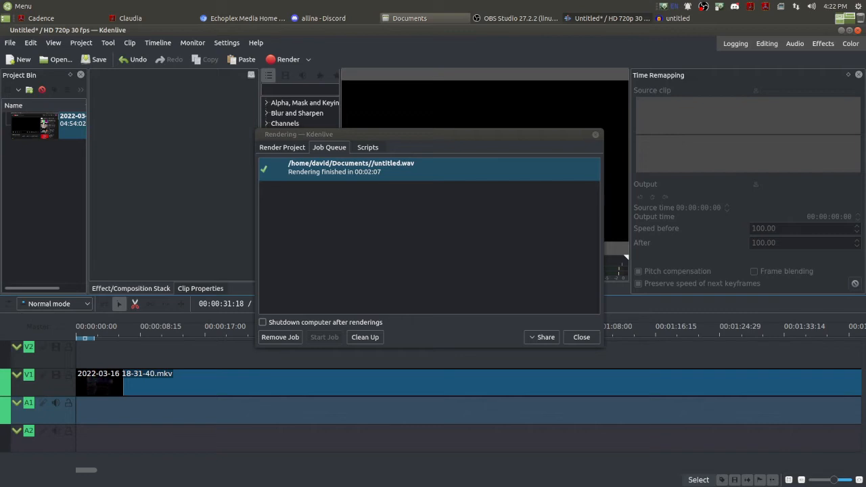
{"action": "left_click", "coordinate": [410, 18]}
{"action": "left_click", "coordinate": [172, 146]}
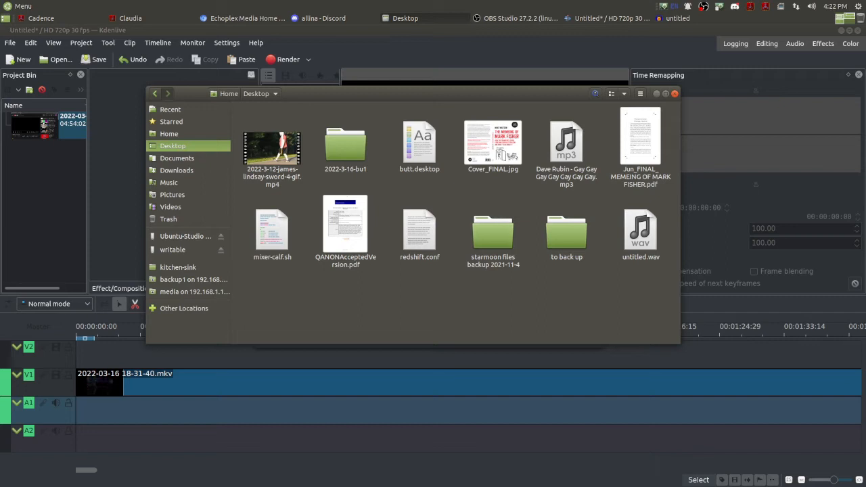
{"action": "left_click_drag", "start_coordinate": [640, 230], "coordinate": [54, 189]}
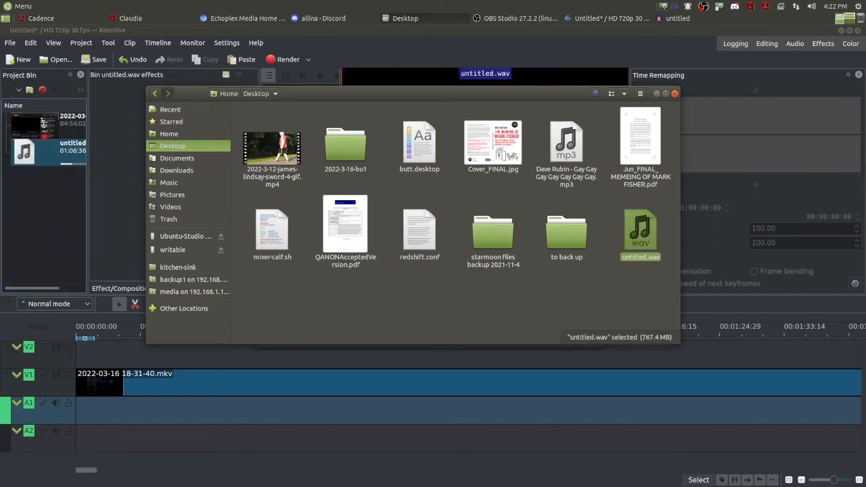
Step: Search the Videos folder for "discord", add discord red glow.mp4 to the project bin, and dismiss the Rendering window
{"action": "left_click", "coordinate": [170, 207]}
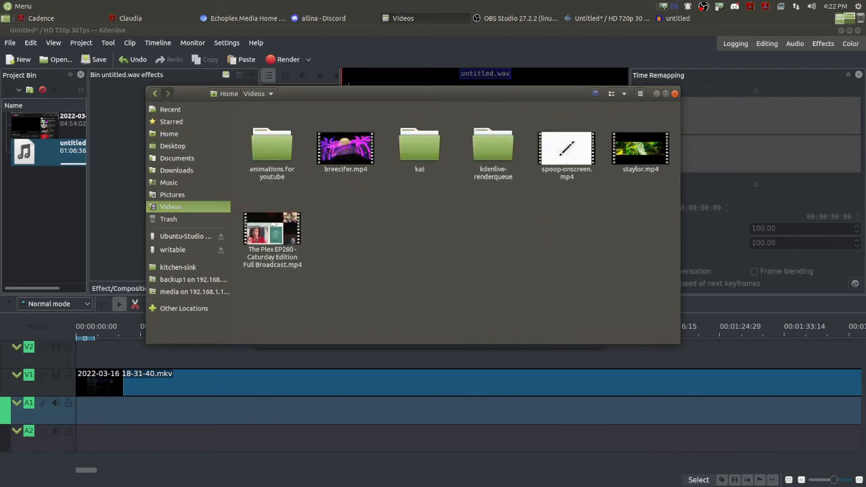
{"action": "type", "text": "discord"}
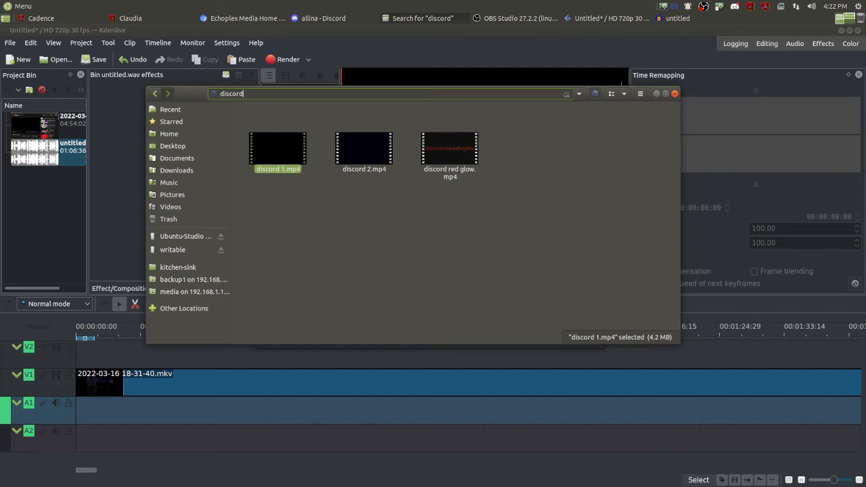
{"action": "left_click_drag", "start_coordinate": [449, 149], "coordinate": [46, 202]}
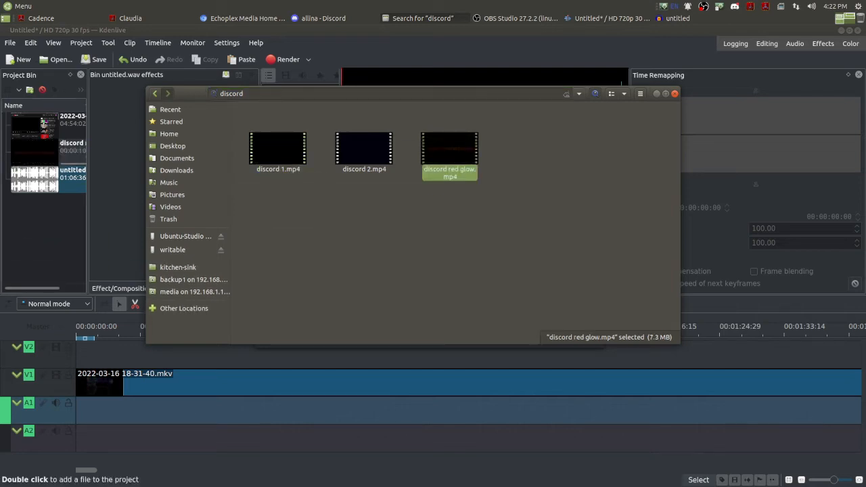
{"action": "key", "text": "alt+Tab"}
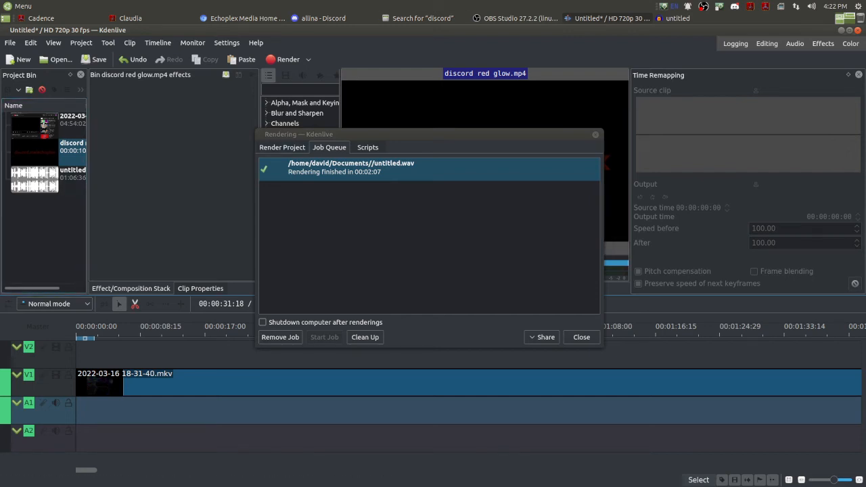
{"action": "key", "text": "Escape"}
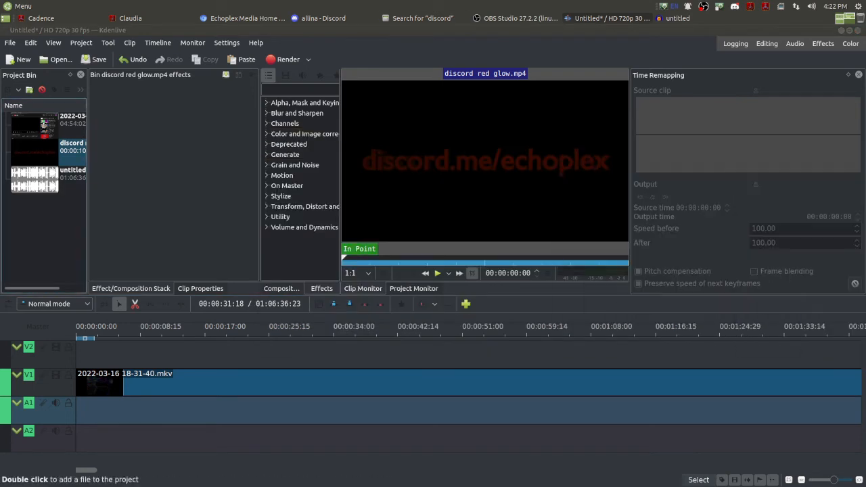
Step: Place untitled.wav on track A1 at the very start of the timeline and play back around 00:58:15 to check its sync
{"action": "left_click_drag", "start_coordinate": [34, 179], "coordinate": [125, 407]}
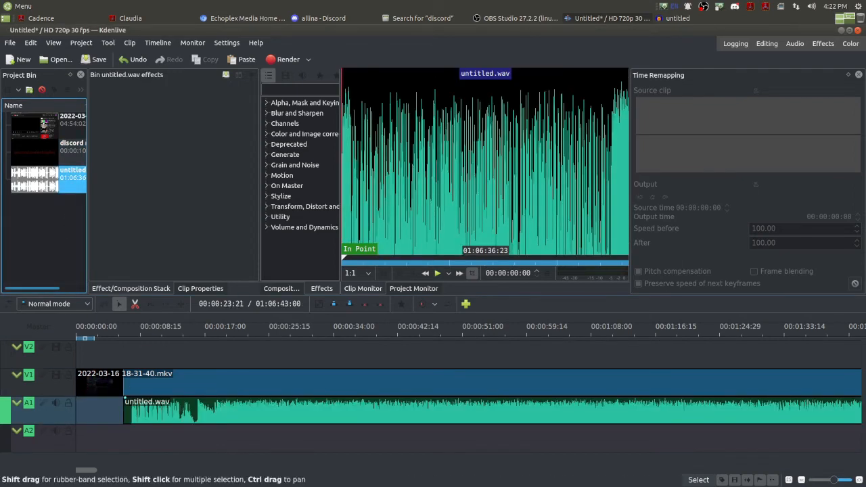
{"action": "left_click_drag", "start_coordinate": [233, 410], "coordinate": [77, 410]}
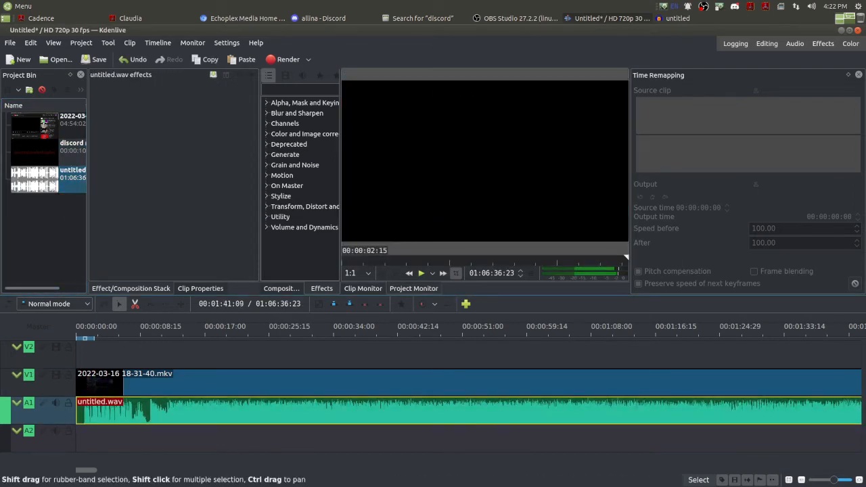
{"action": "left_click_drag", "start_coordinate": [833, 480], "coordinate": [828, 480]}
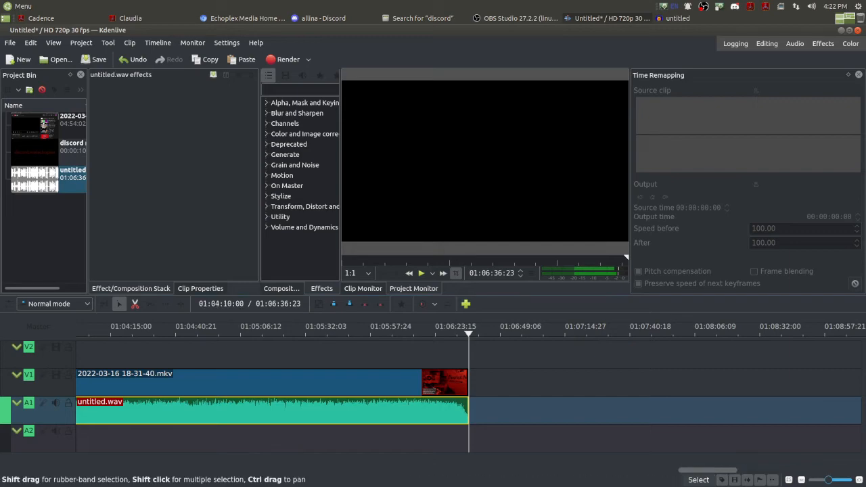
{"action": "left_click_drag", "start_coordinate": [183, 331], "coordinate": [301, 331]}
{"action": "key", "text": "space"}
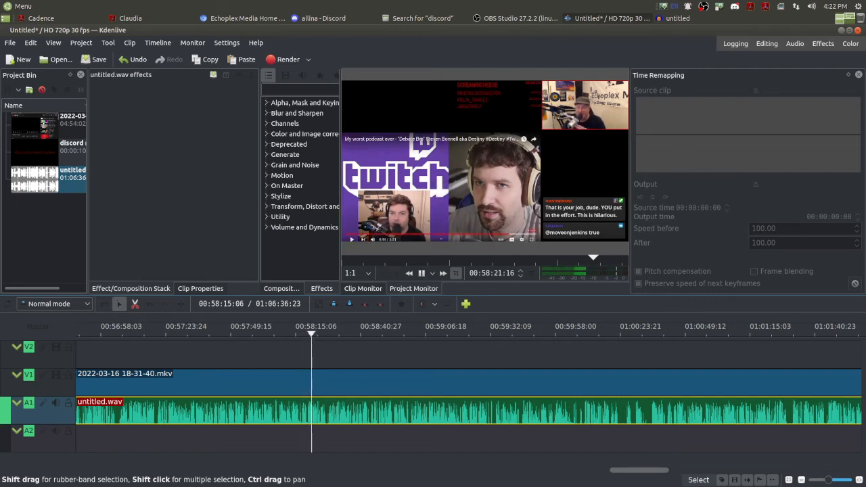
{"action": "left_click", "coordinate": [421, 273]}
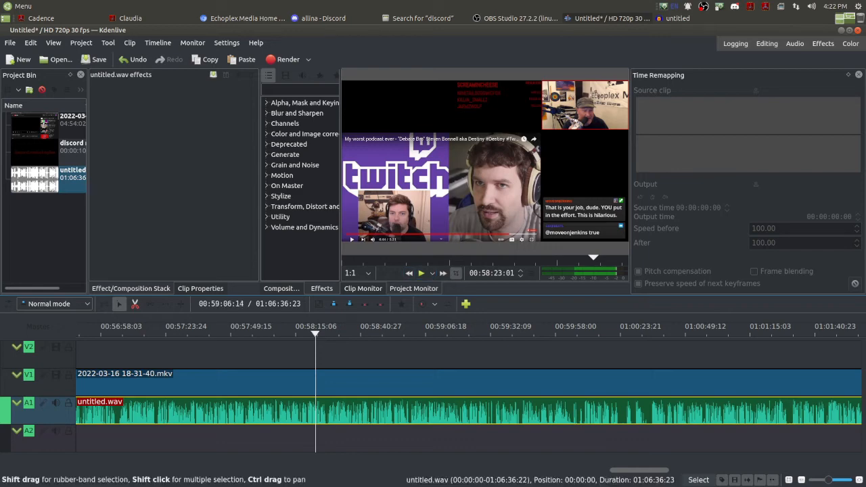
Step: Place discord red glow.mp4 on track V2 so that it ends flush with the end of the livestream clip
{"action": "left_click_drag", "start_coordinate": [626, 470], "coordinate": [680, 470]}
{"action": "left_click", "coordinate": [654, 331]}
{"action": "left_click_drag", "start_coordinate": [654, 331], "coordinate": [703, 331]}
{"action": "left_click_drag", "start_coordinate": [51, 152], "coordinate": [563, 350]}
{"action": "left_click", "coordinate": [469, 332]}
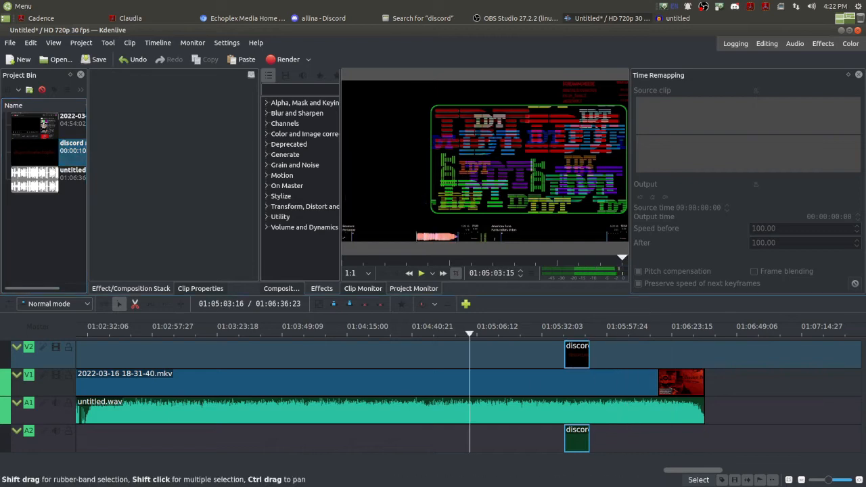
{"action": "left_click_drag", "start_coordinate": [469, 332], "coordinate": [519, 332]}
{"action": "left_click_drag", "start_coordinate": [577, 352], "coordinate": [692, 352]}
Step: Ungroup the discord red glow.mp4 clip and delete its audio part from track A2
{"action": "right_click", "coordinate": [689, 440]}
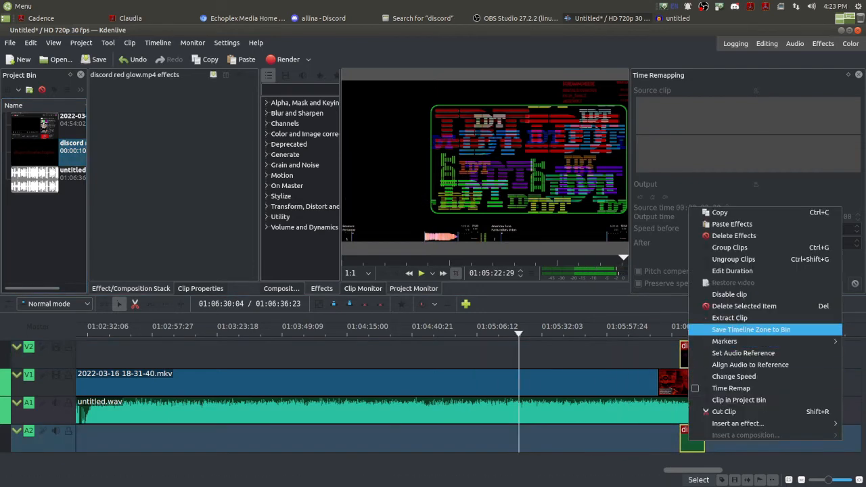
{"action": "left_click", "coordinate": [734, 259]}
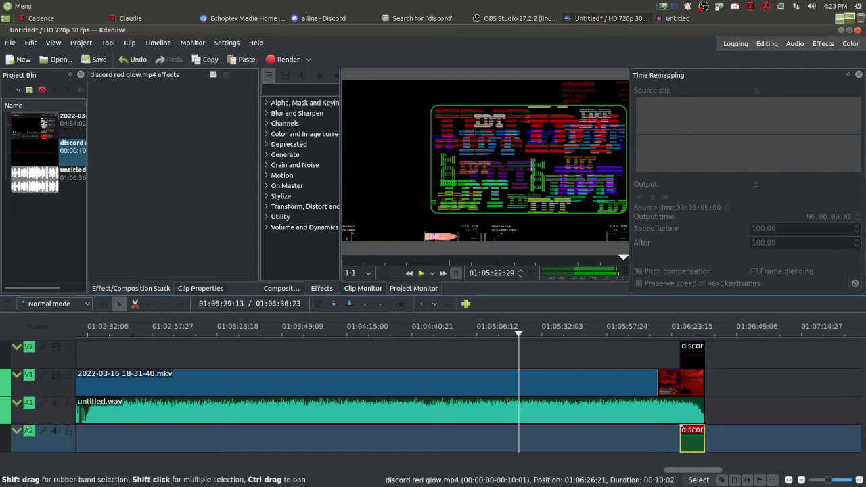
{"action": "key", "text": "Delete"}
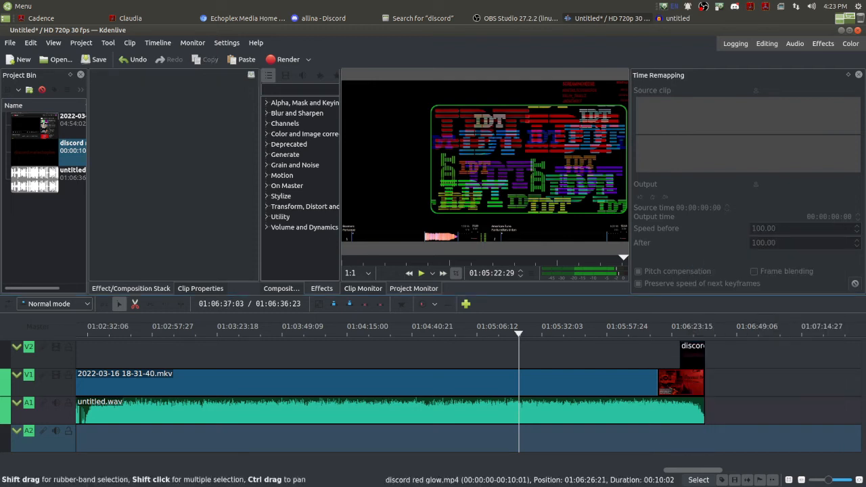
Step: Trim the end of the V1 livestream clip to where the discord clip starts and add a fade out there
{"action": "mouse_move", "coordinate": [680, 382]}
{"action": "left_mouse_down"}
{"action": "mouse_move", "coordinate": [654, 383]}
{"action": "mouse_move", "coordinate": [669, 372]}
{"action": "left_mouse_up"}
{"action": "left_click", "coordinate": [676, 372]}
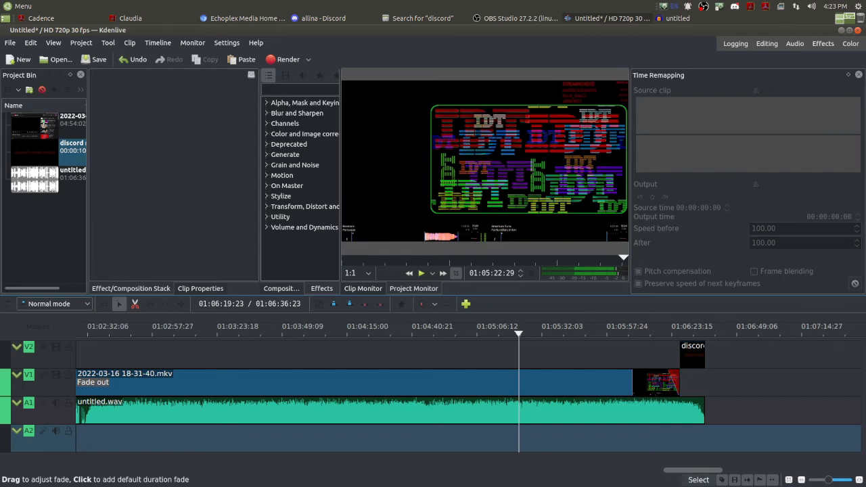
Step: Play back the ending from 01:06:19, the opening of the timeline, and a passage around the three-minute mark
{"action": "left_click", "coordinate": [662, 333]}
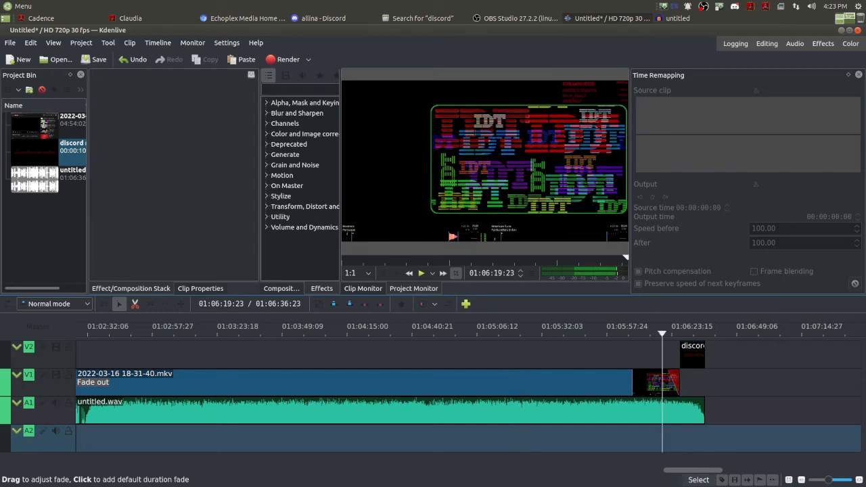
{"action": "key", "text": "space"}
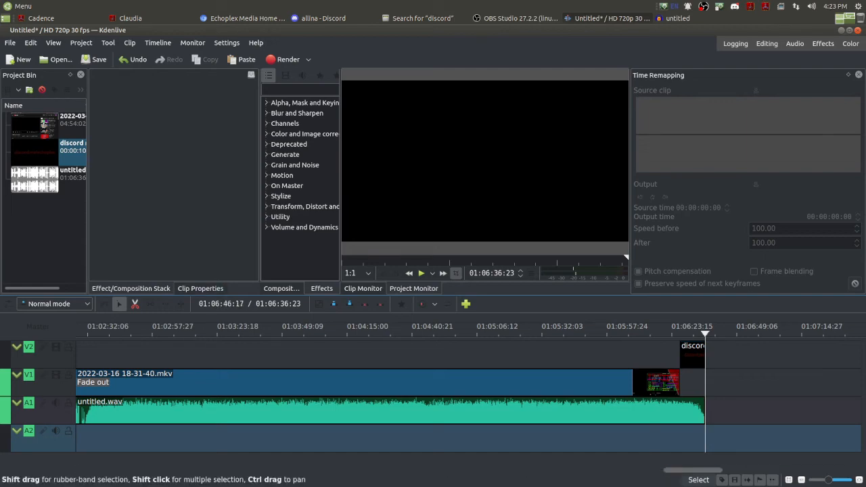
{"action": "key", "text": "Home"}
{"action": "key", "text": "space"}
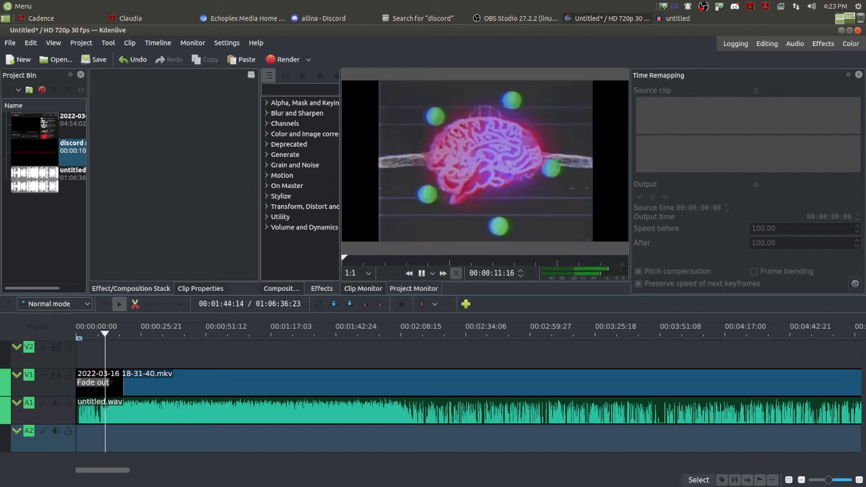
{"action": "key", "text": "space"}
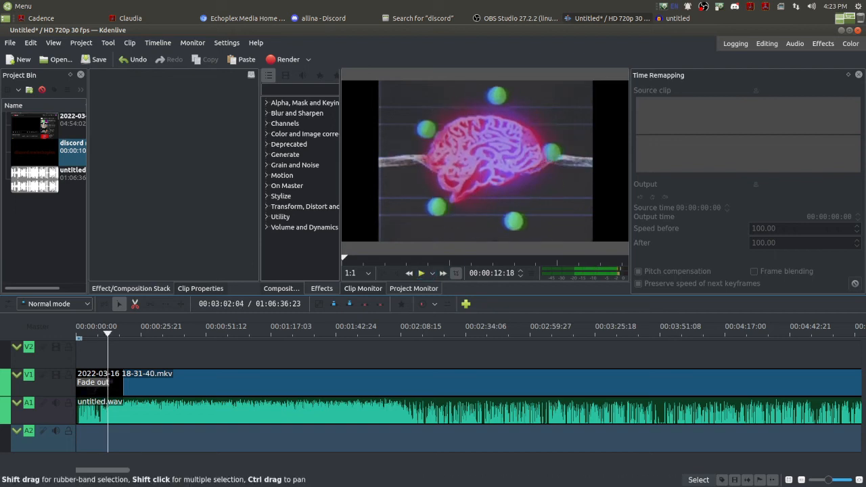
{"action": "key", "text": "Return"}
{"action": "key", "text": "space"}
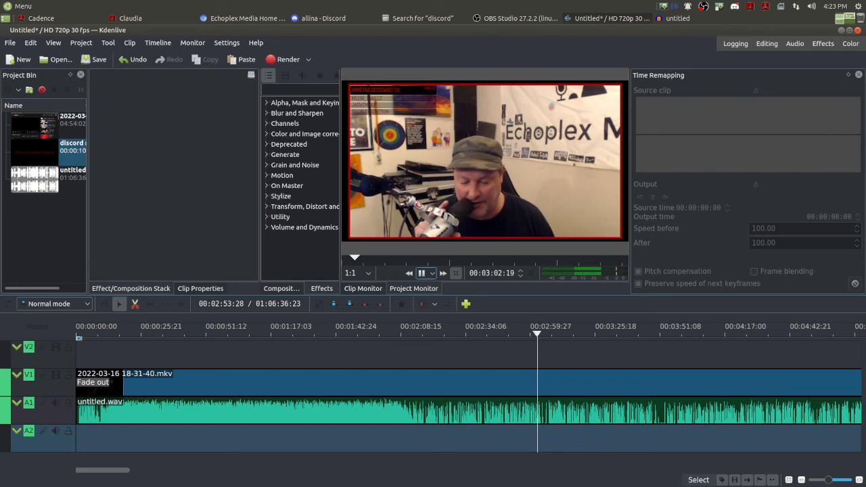
{"action": "left_click", "coordinate": [421, 273]}
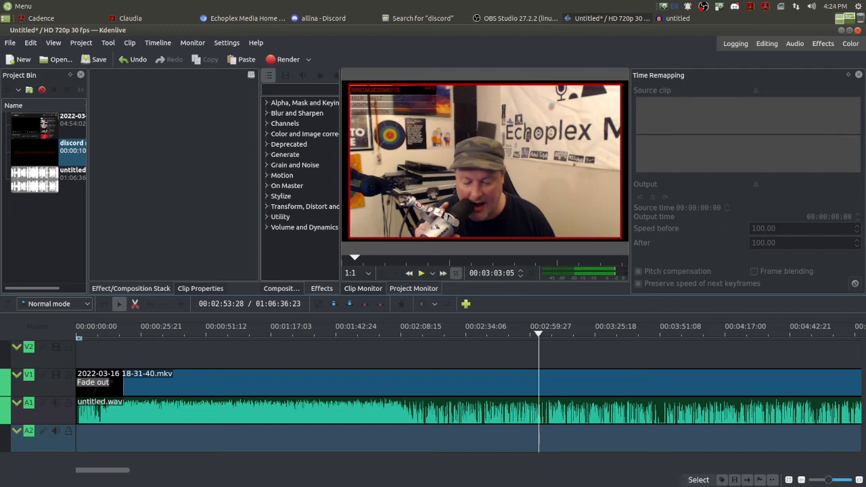
Step: Bring back the render settings and choose the MP4-H264/AAC format for the full project
{"action": "left_click_drag", "start_coordinate": [865, 178], "coordinate": [364, 153]}
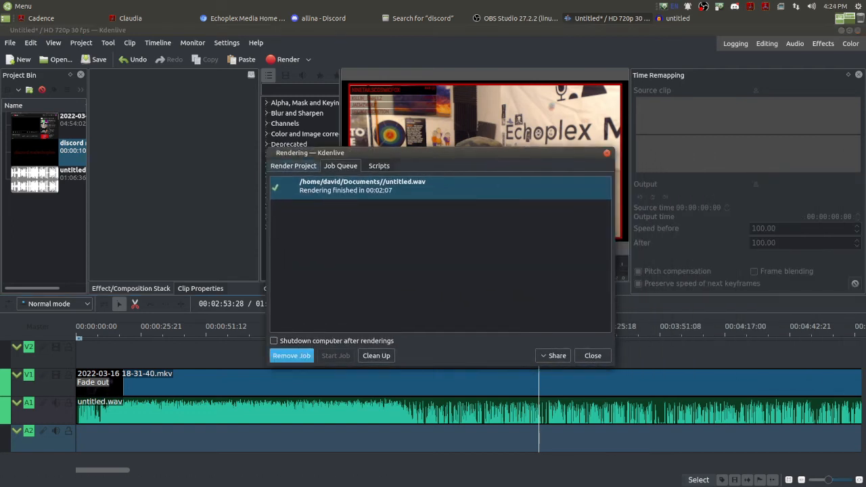
{"action": "left_click", "coordinate": [293, 165]}
{"action": "scroll", "coordinate": [351, 257], "scroll_direction": "up", "scroll_amount": 10}
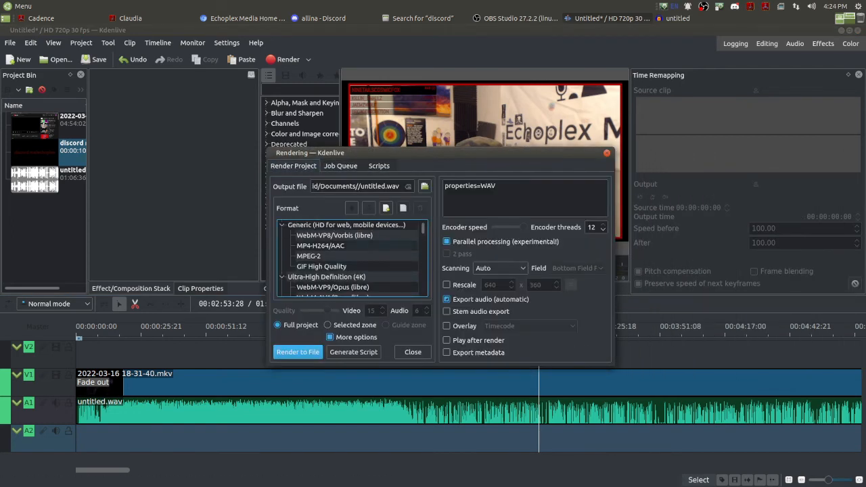
{"action": "left_click", "coordinate": [321, 246]}
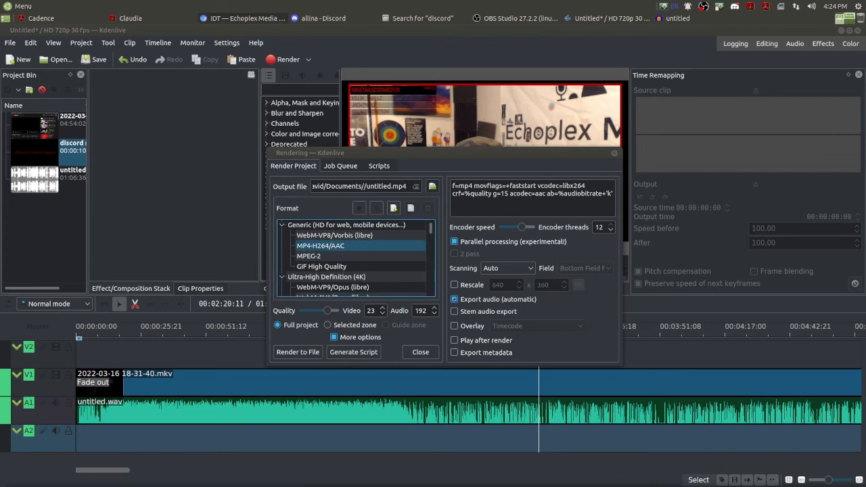
{"action": "left_click", "coordinate": [359, 246]}
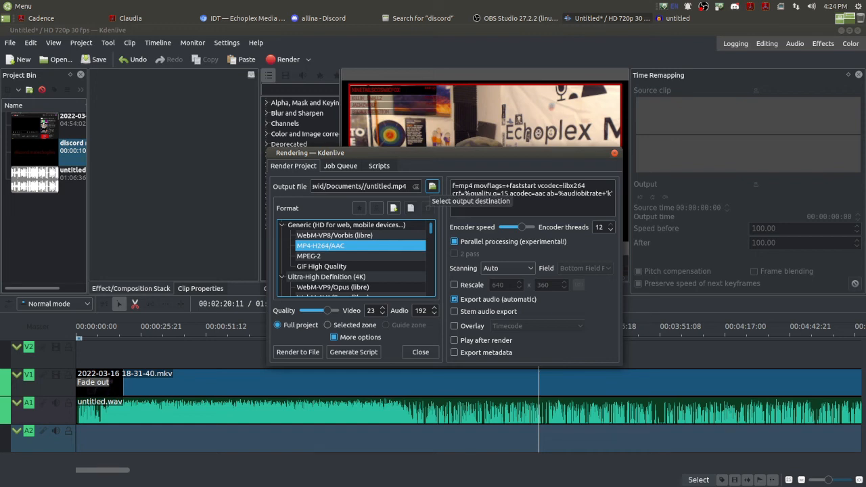
Step: Render the project to the Desktop's "to back up" folder as "Intellectual Dollar Tree 136 - Travis Pangburn Is A Coward"
{"action": "left_click", "coordinate": [431, 187]}
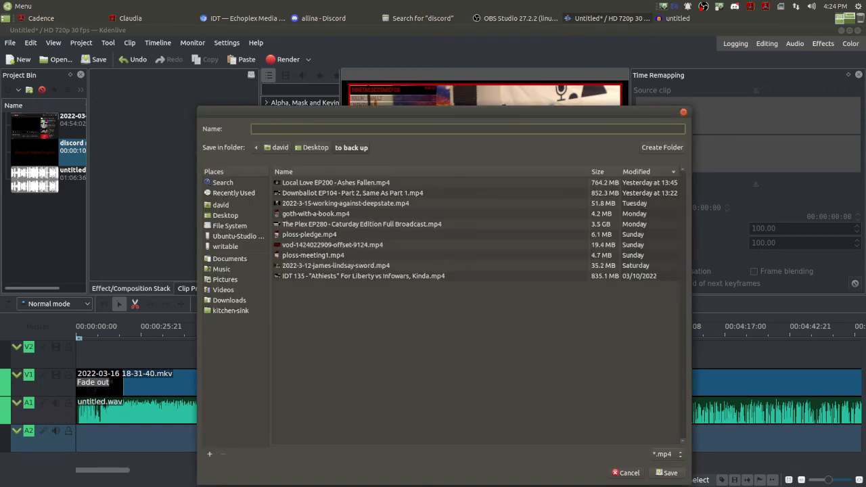
{"action": "left_click", "coordinate": [315, 147]}
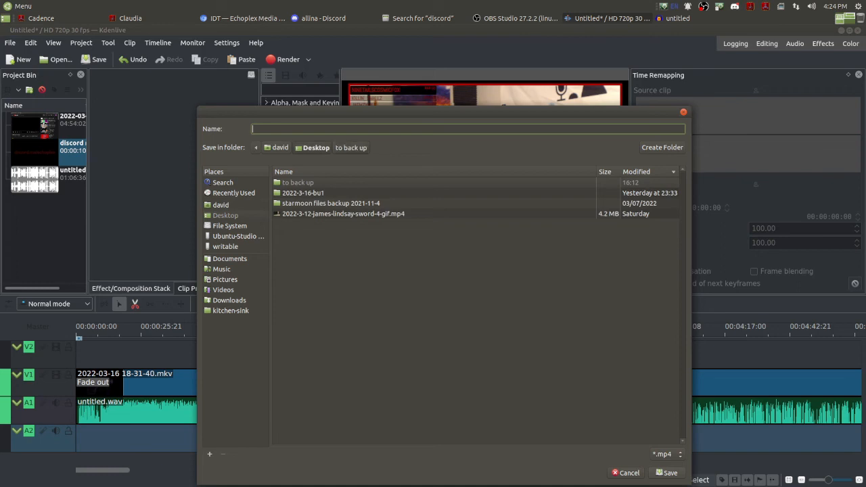
{"action": "left_click", "coordinate": [351, 147]}
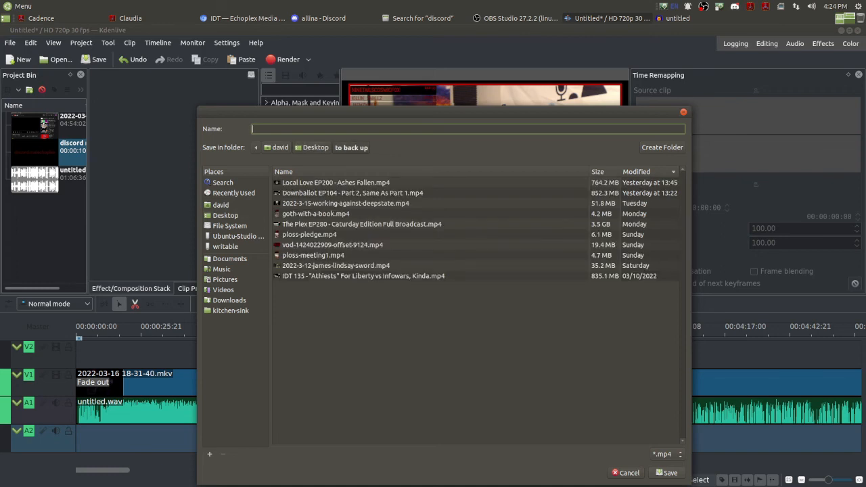
{"action": "type", "text": "Intellectual Dollar Tree 136 -"}
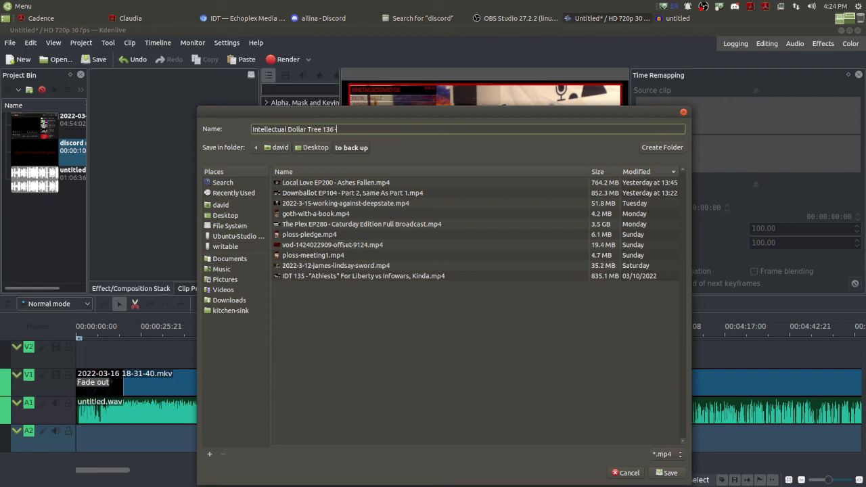
{"action": "type", "text": " Travis Pangburn Is A Coward"}
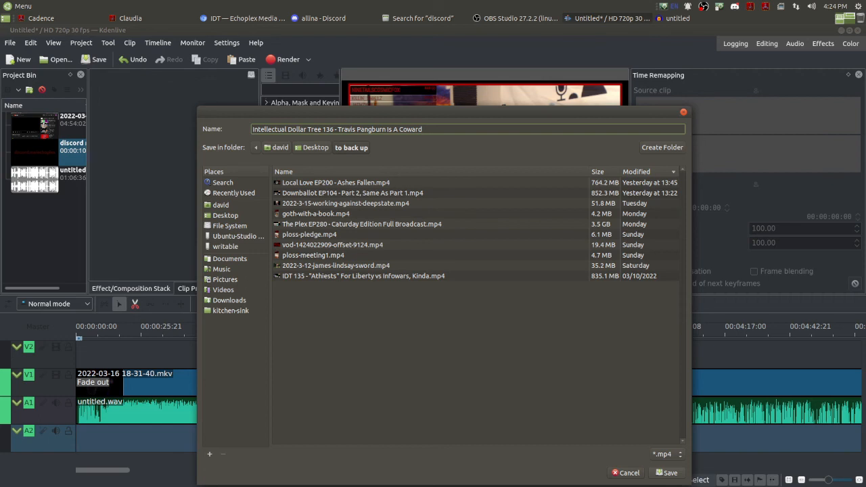
{"action": "key", "text": "Return"}
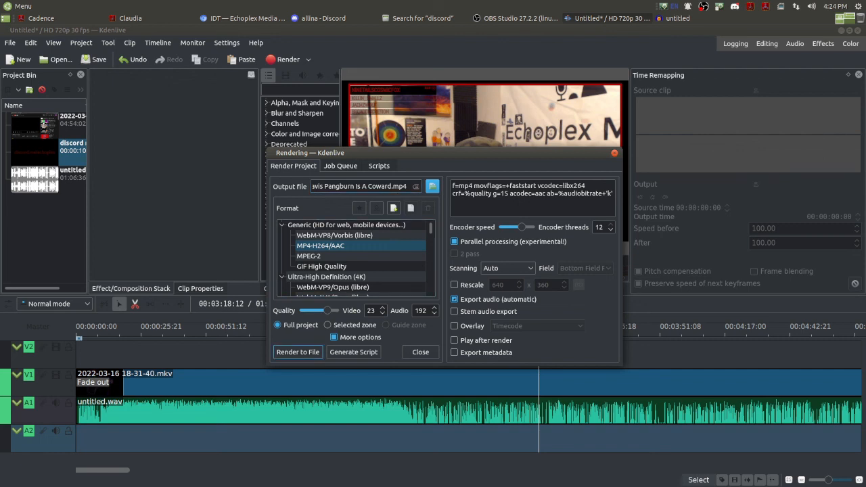
{"action": "left_click", "coordinate": [298, 352]}
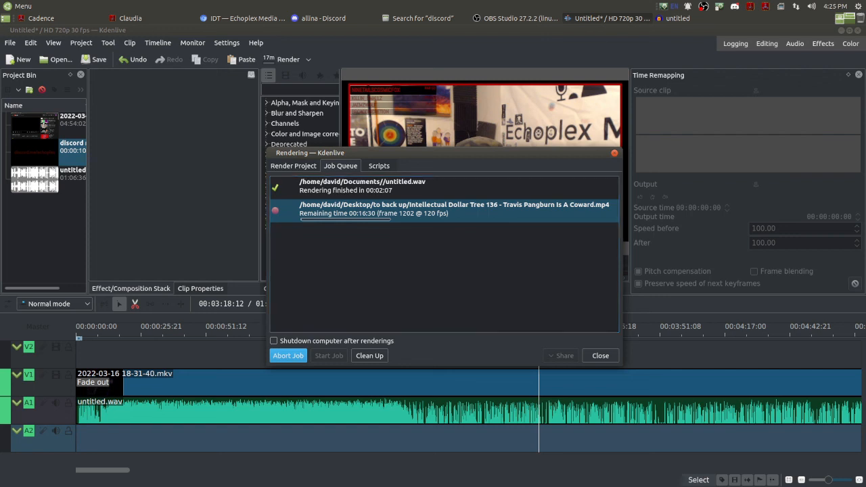
{"action": "left_click", "coordinate": [781, 7]}
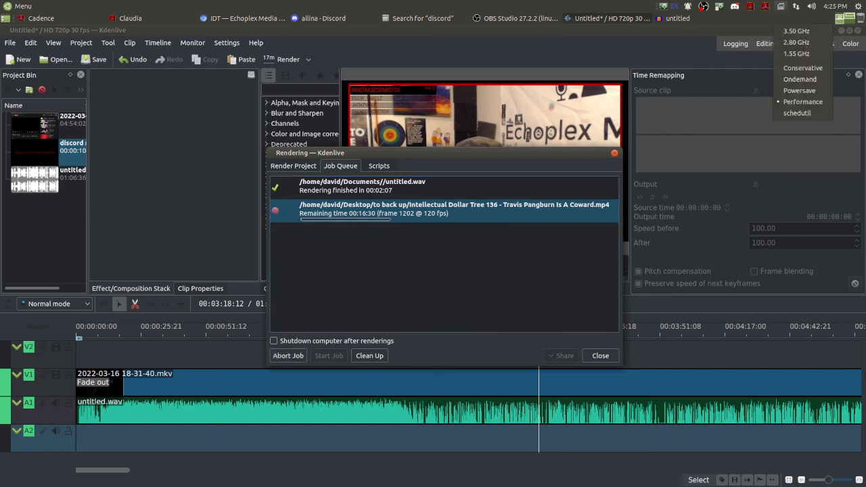
{"action": "key", "text": "Escape"}
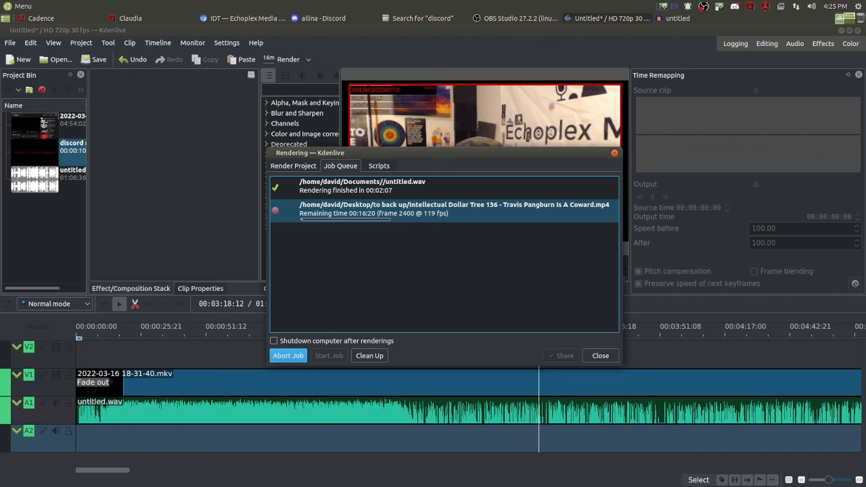